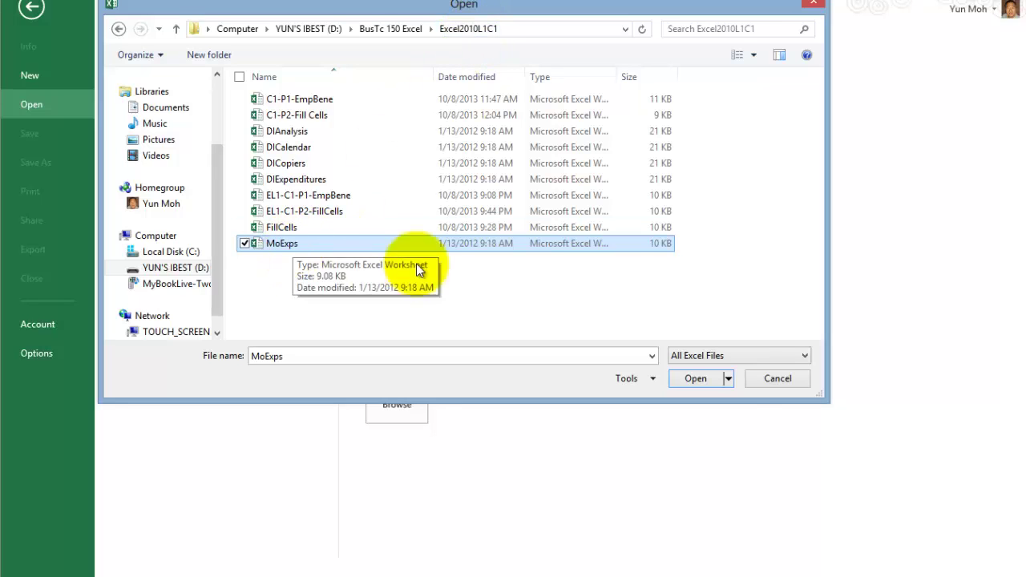
- Open the MoExps workbook from the Excel2010L1C1 folder
click(699, 381)
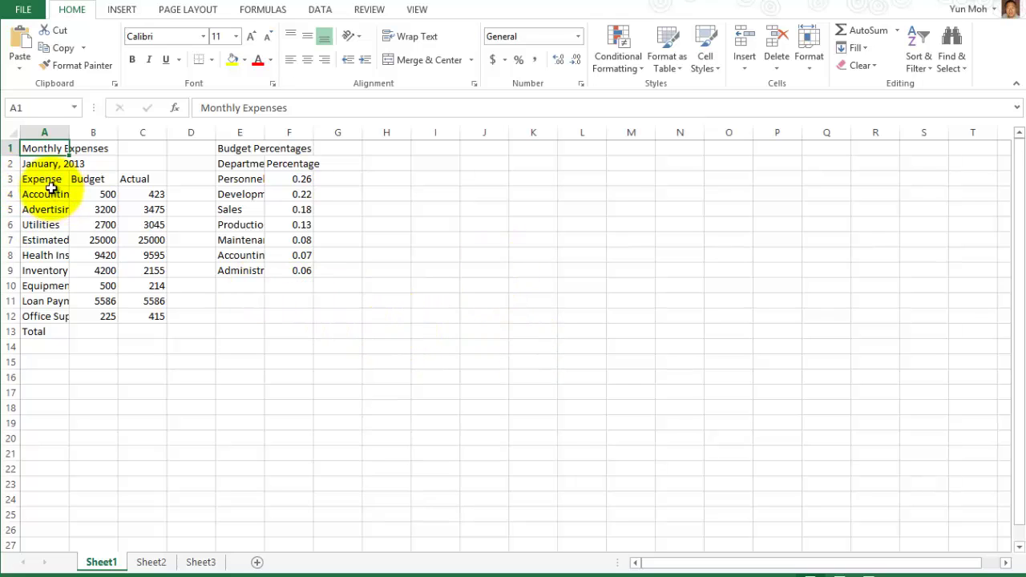
- Look over the layout of the monthly expenses table, from its headings to the Total row, and the department percentages table
drag(46, 184, 143, 185)
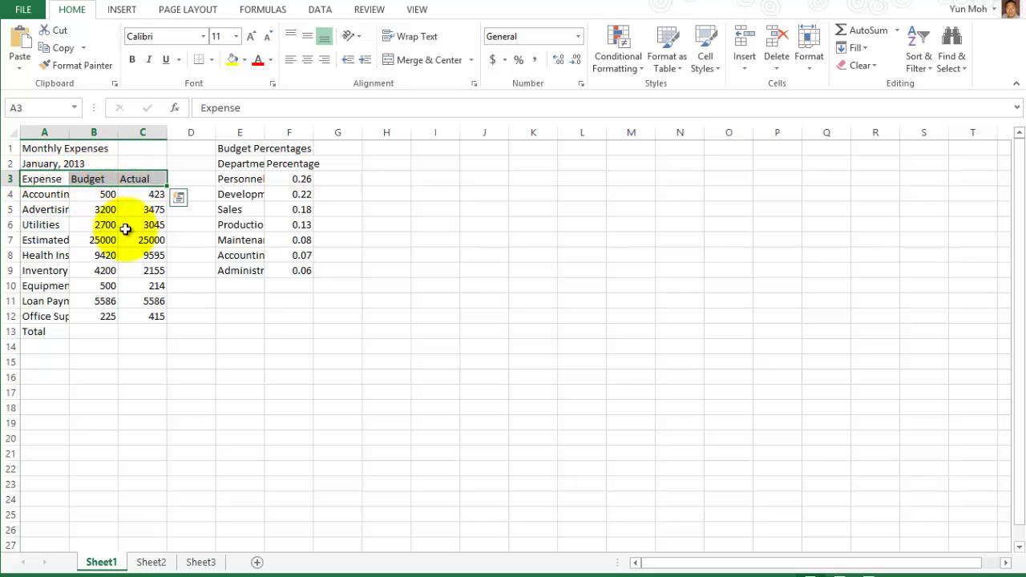
click(153, 357)
drag(39, 195, 133, 323)
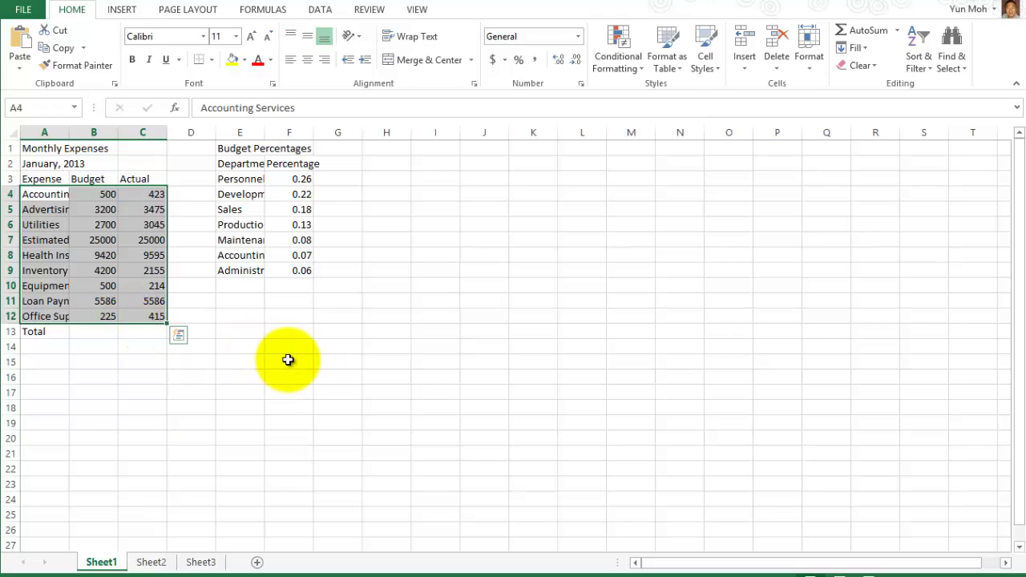
click(288, 359)
drag(105, 195, 148, 318)
drag(32, 197, 37, 321)
click(38, 331)
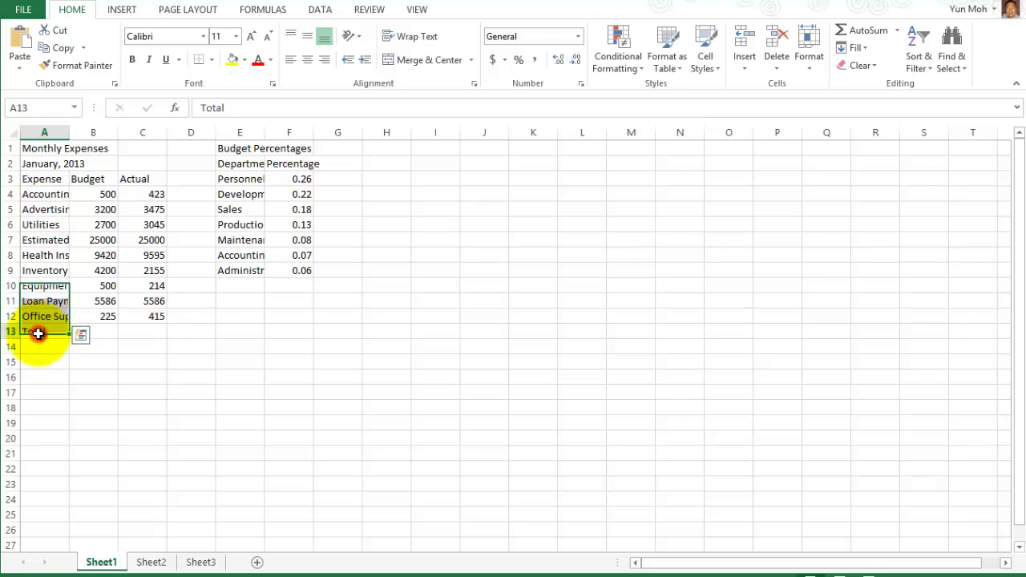
click(253, 179)
drag(254, 180, 277, 270)
click(384, 329)
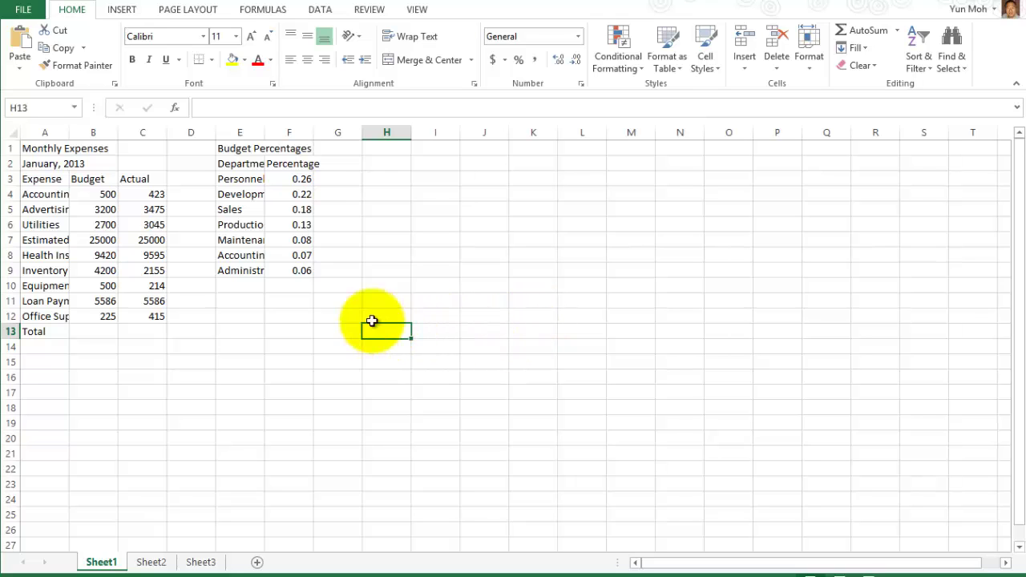
- Examine the monthly expenses table's entries, title and date, and its Expense and Budget columns
drag(63, 193, 140, 322)
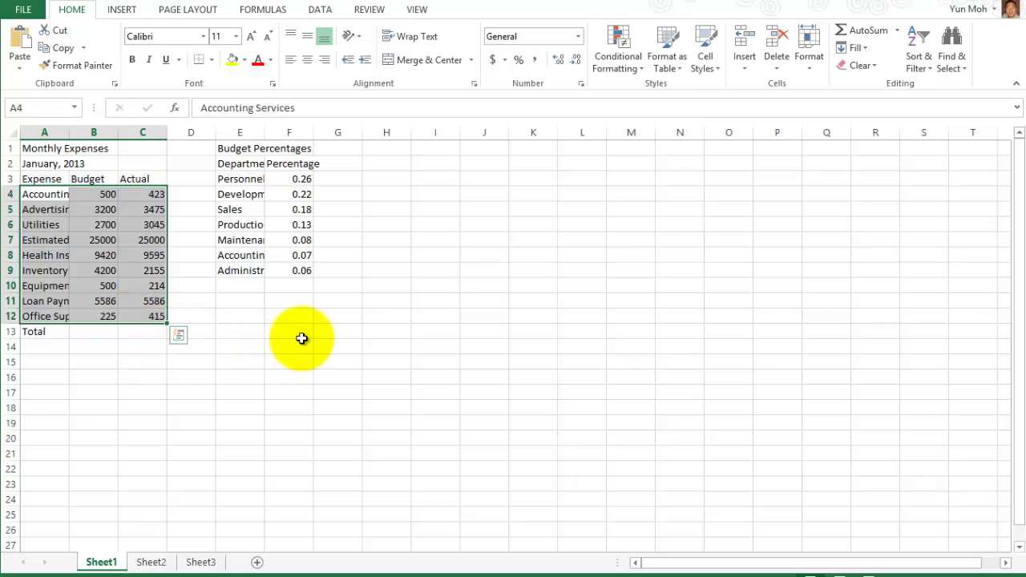
click(40, 148)
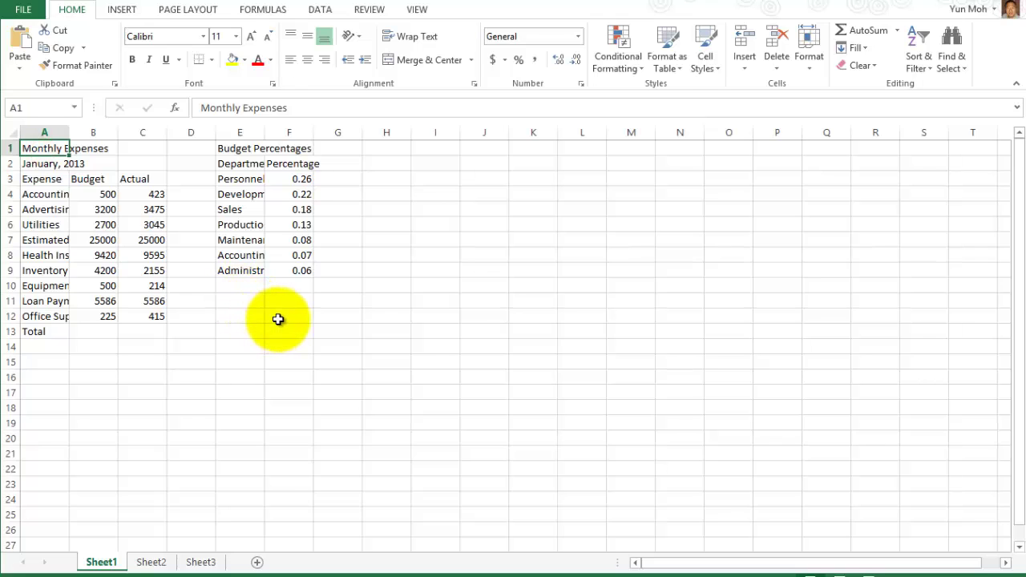
click(50, 165)
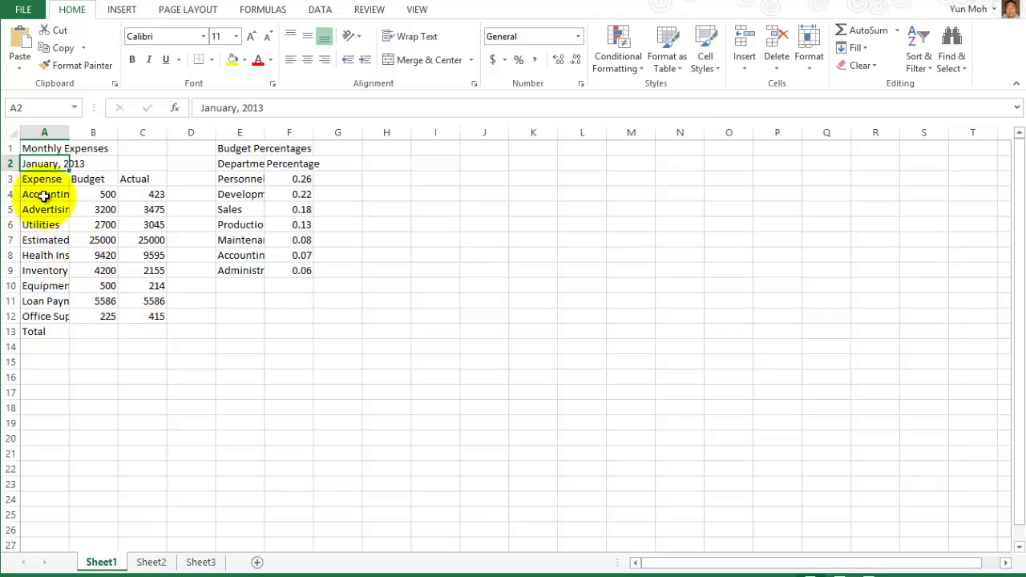
drag(47, 182, 46, 334)
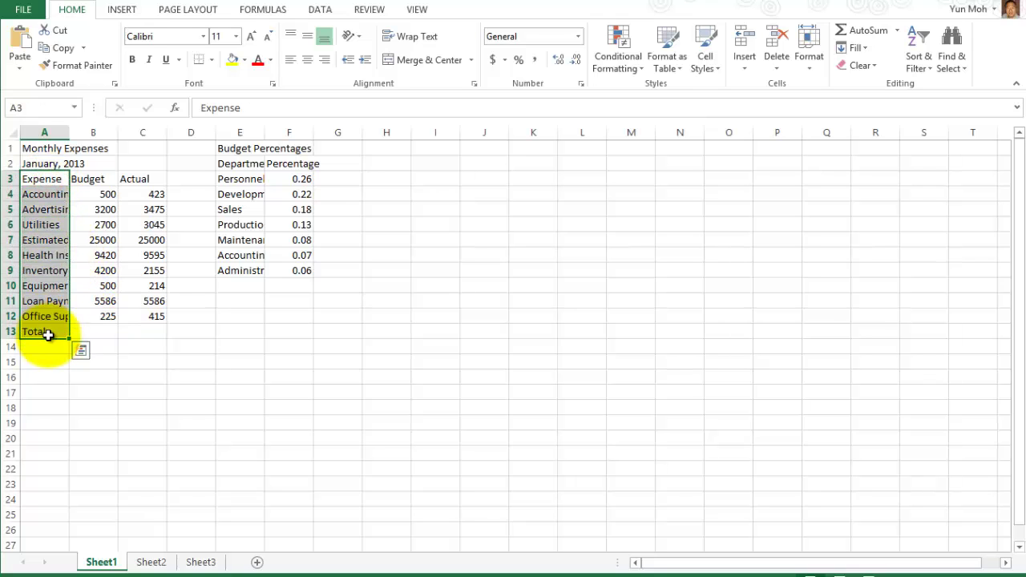
drag(94, 178, 96, 331)
click(184, 402)
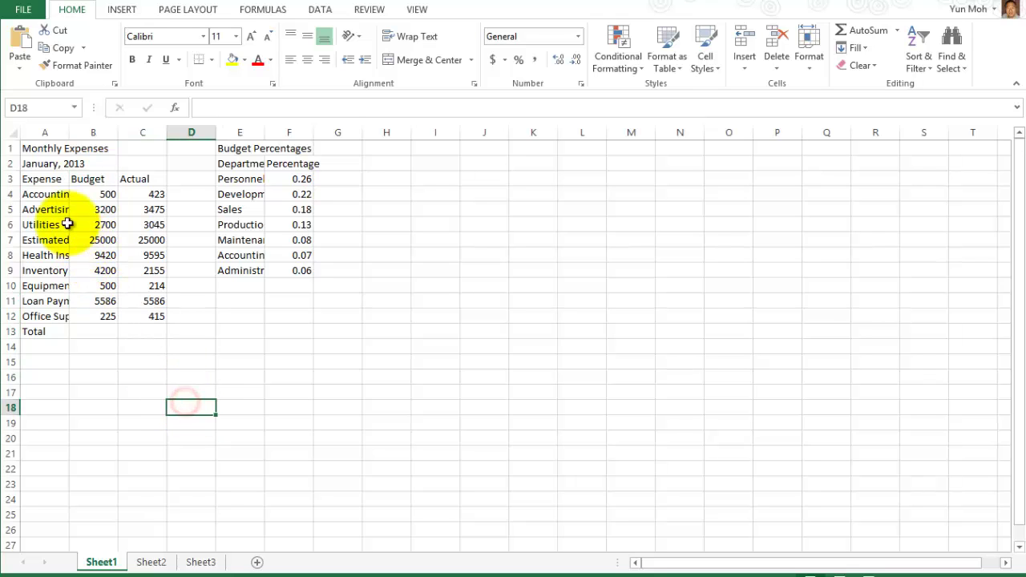
- Compare budget and actual figures for Accounting Services and Advertising, and review the remaining expense rows and the Total row
click(46, 194)
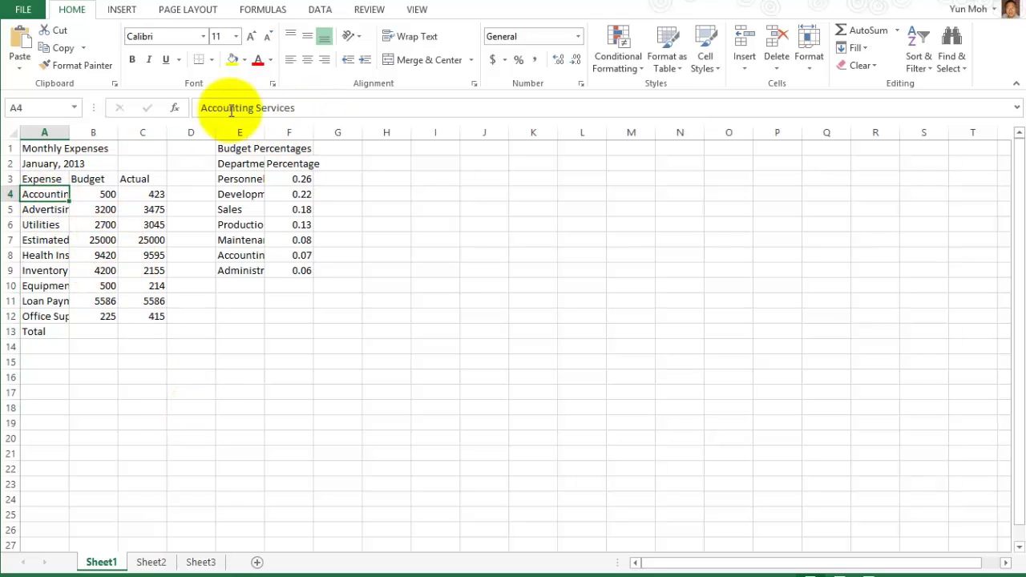
click(311, 109)
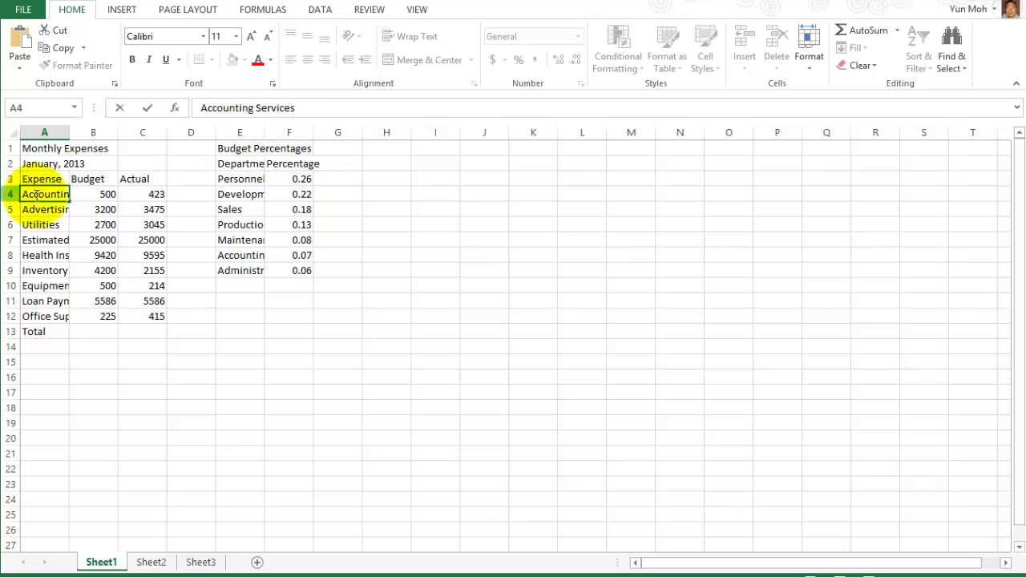
key(Return)
click(104, 194)
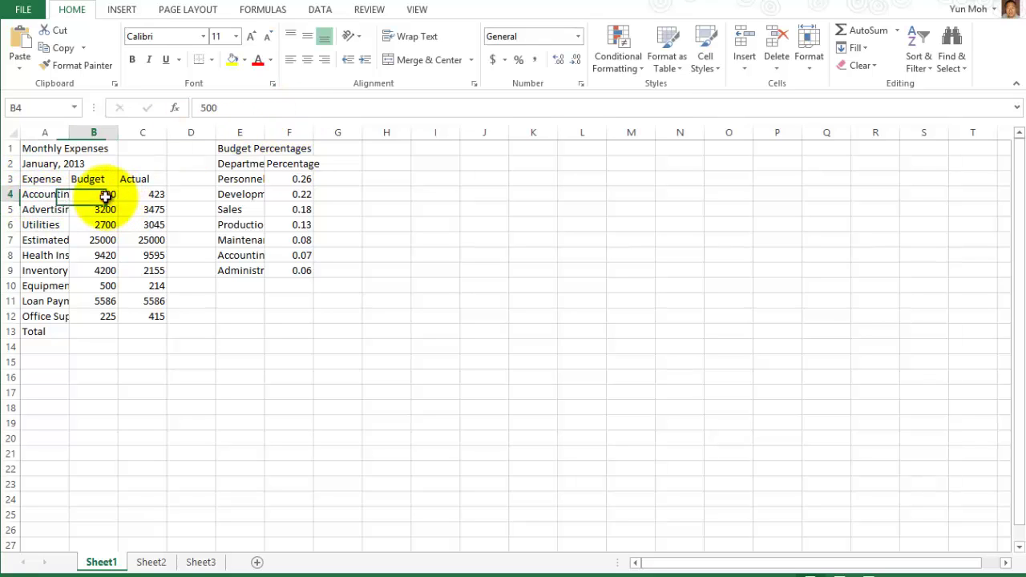
click(151, 193)
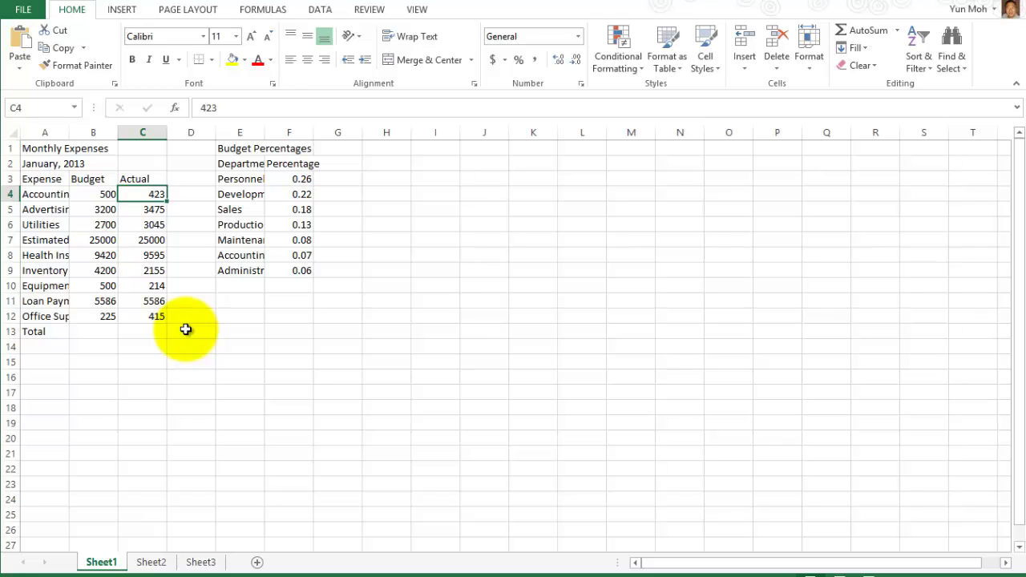
click(45, 210)
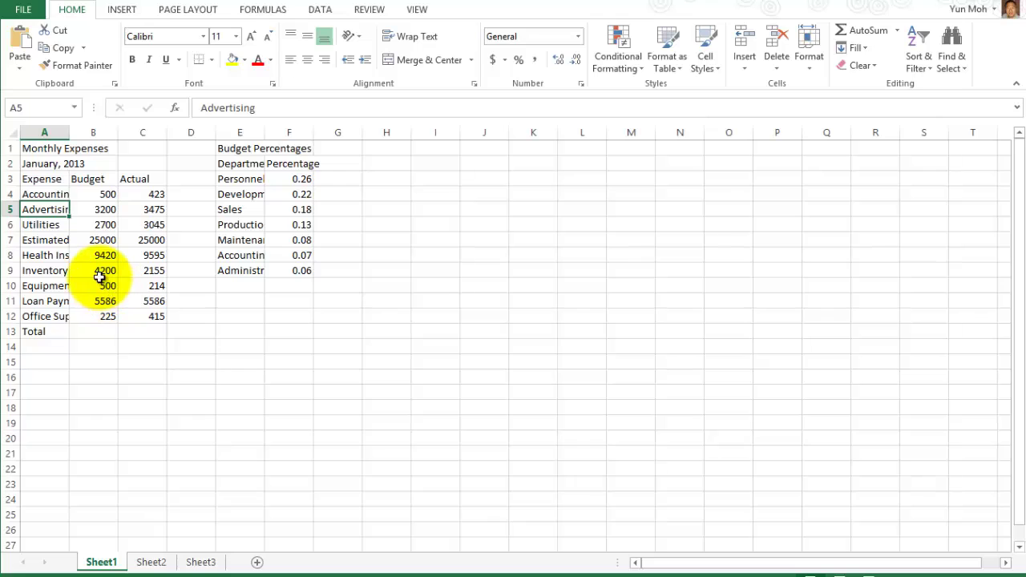
click(103, 209)
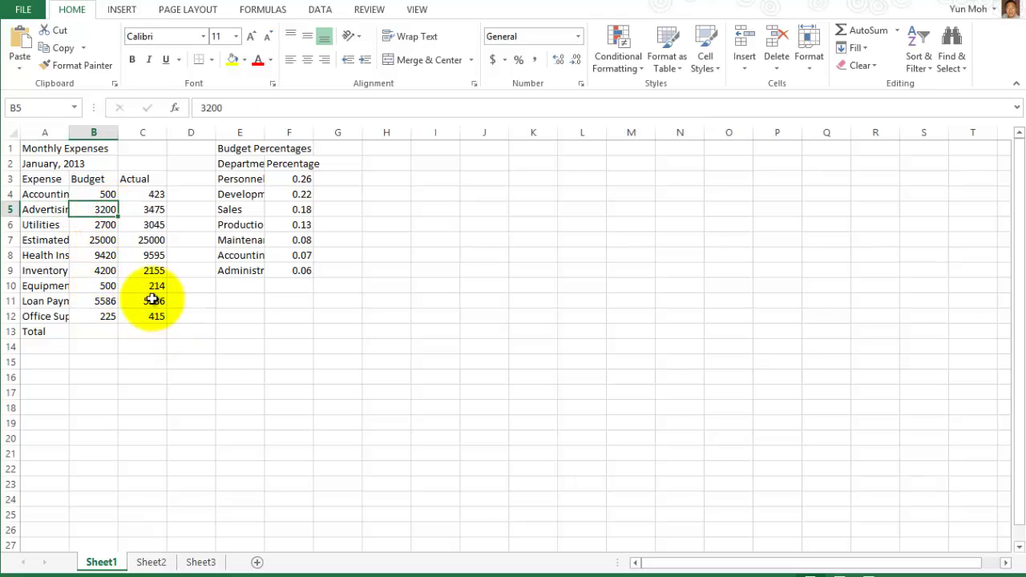
click(151, 210)
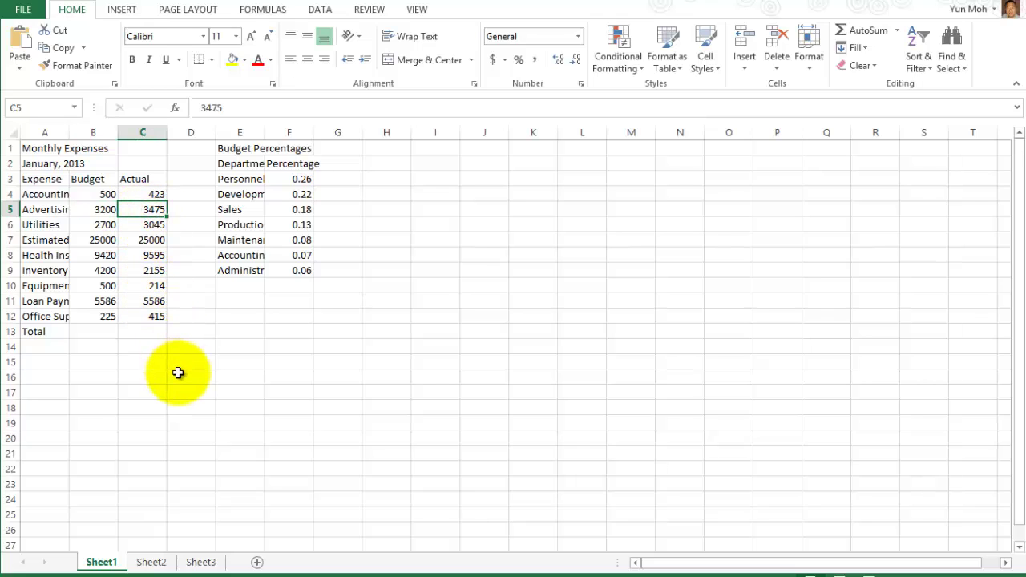
click(72, 229)
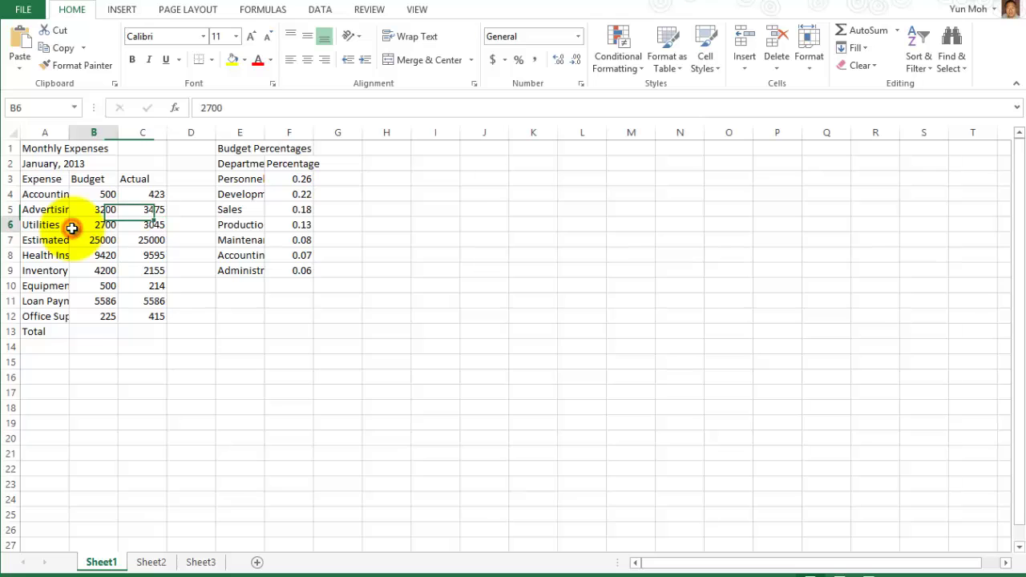
drag(45, 224, 153, 316)
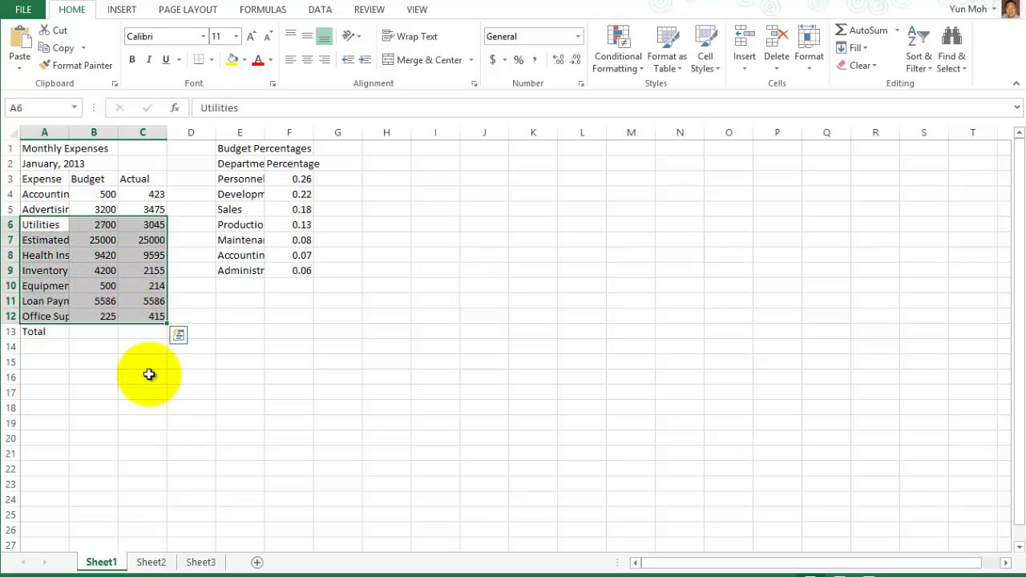
drag(39, 331, 152, 332)
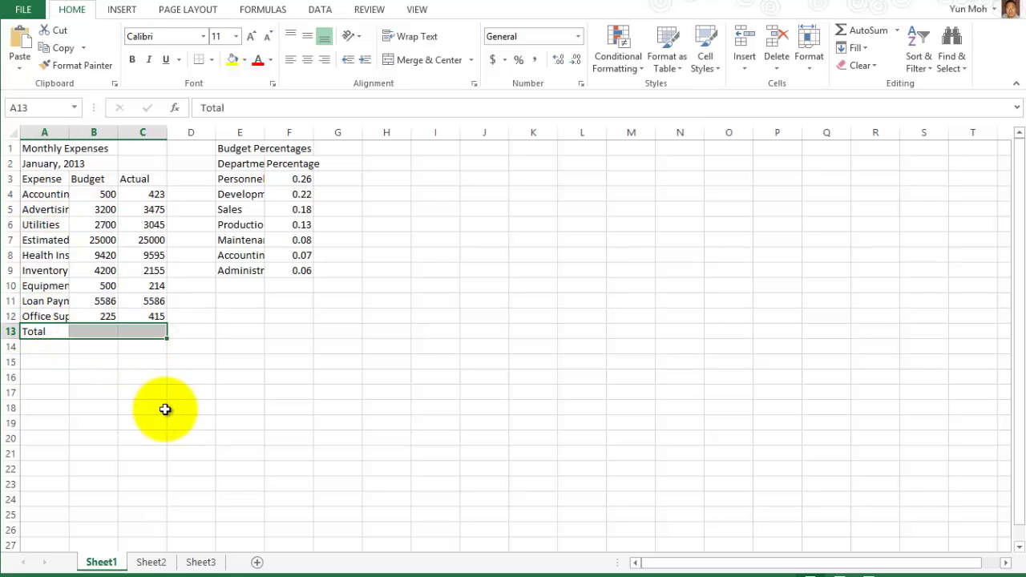
click(229, 360)
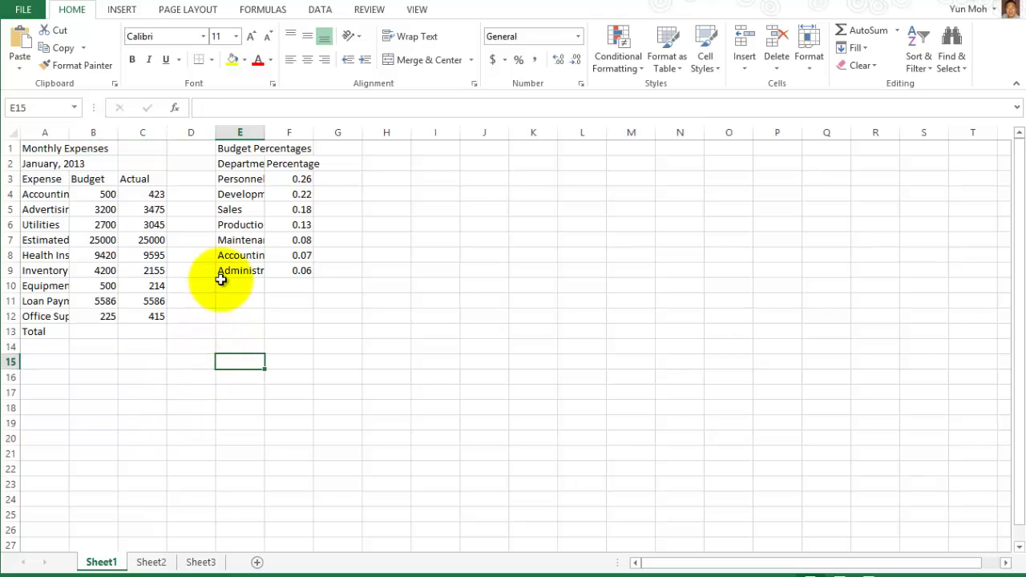
- Examine the department names in the Budget Percentages table and the percentage allotted to Personnel
drag(229, 178, 284, 272)
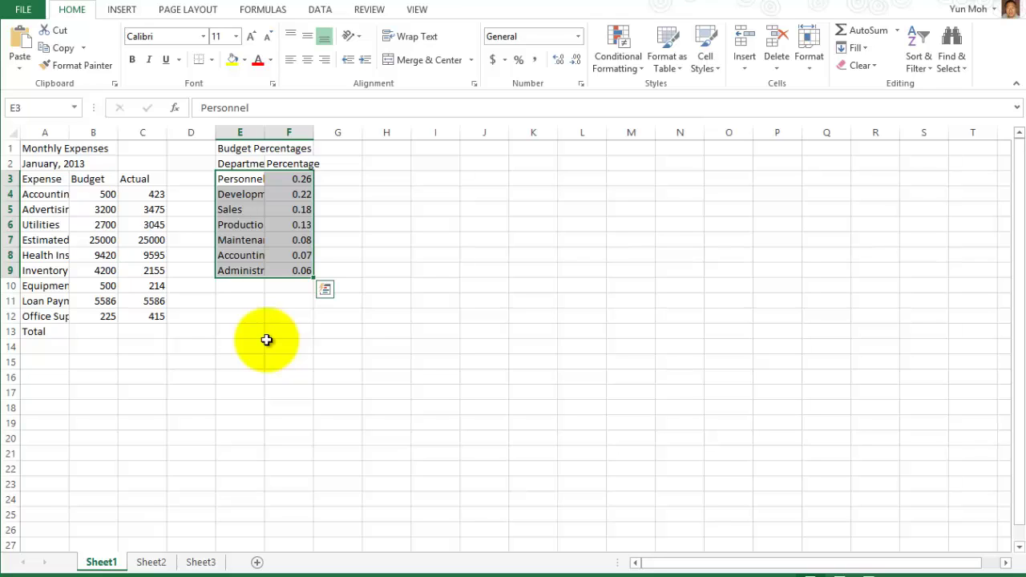
click(266, 329)
click(241, 181)
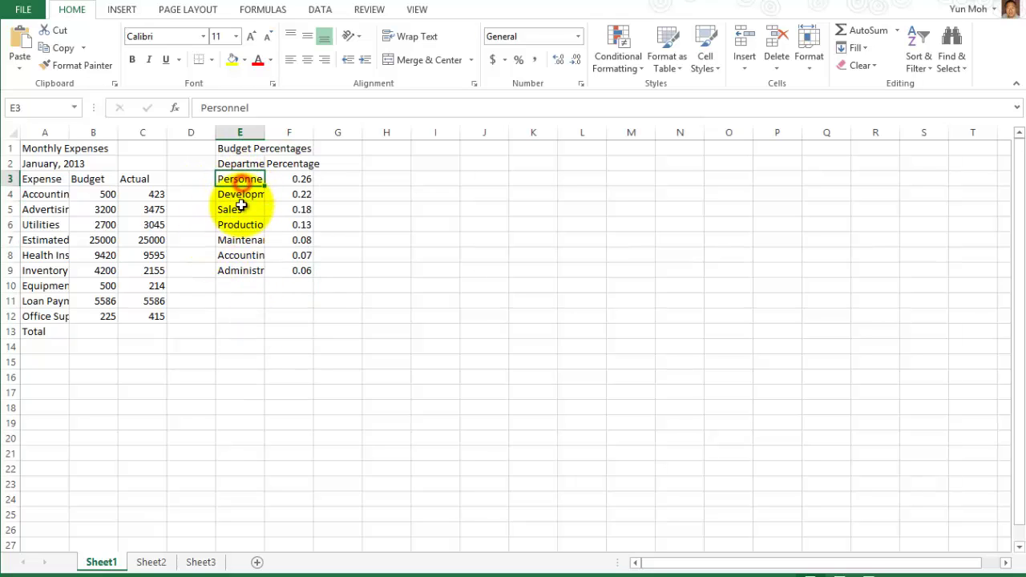
click(240, 194)
click(241, 209)
click(240, 225)
click(241, 240)
click(241, 255)
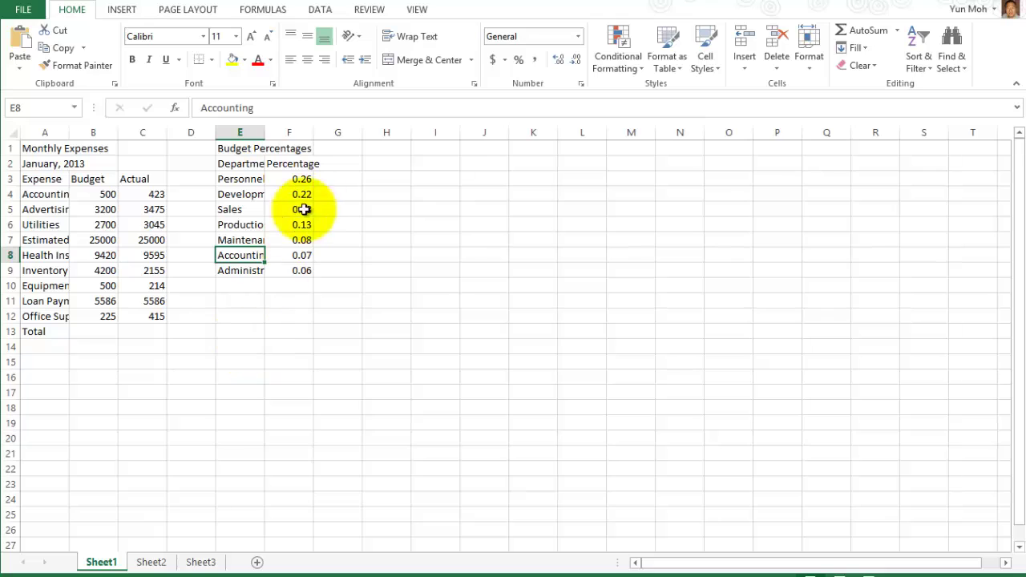
click(302, 178)
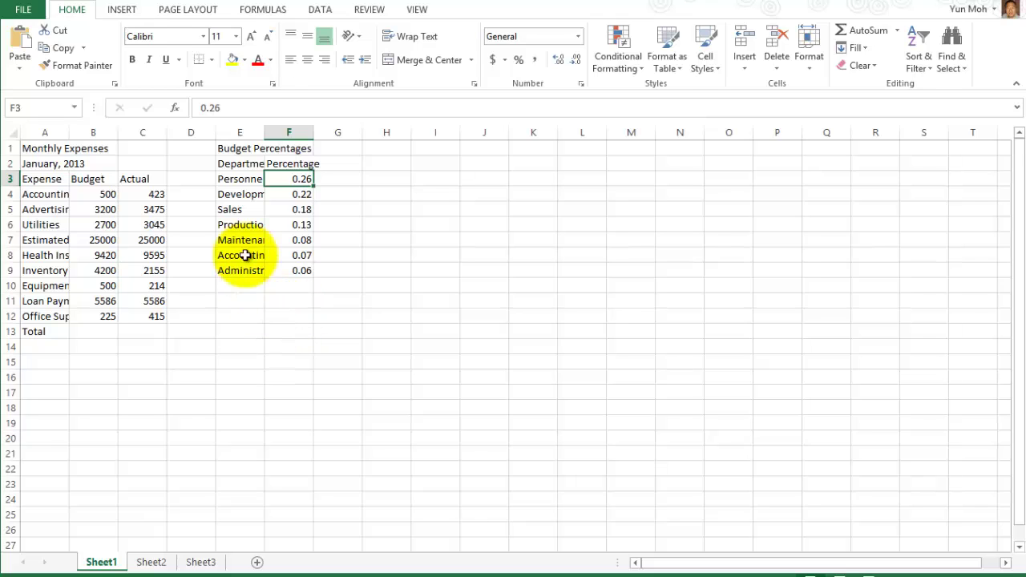
click(237, 178)
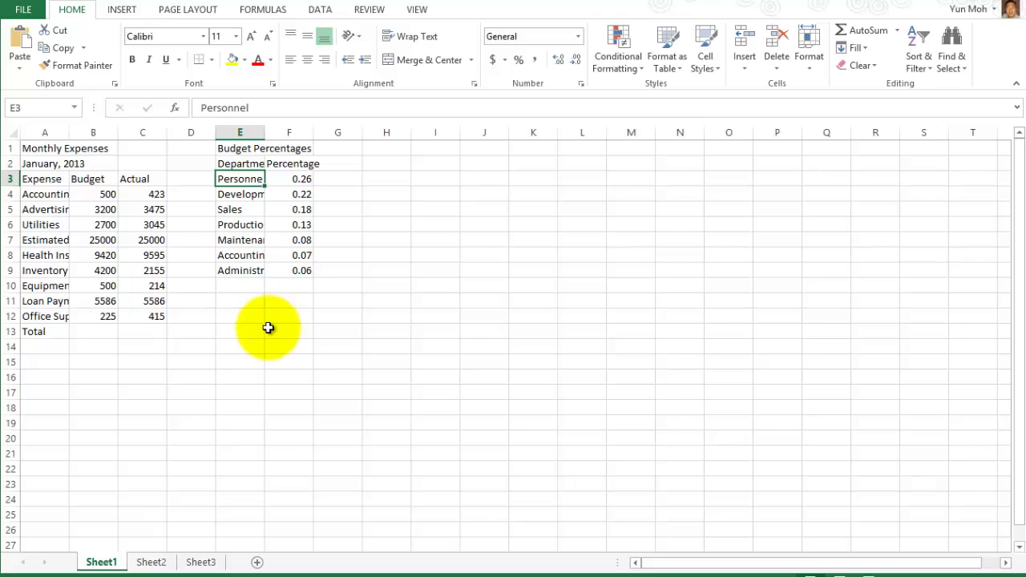
click(304, 178)
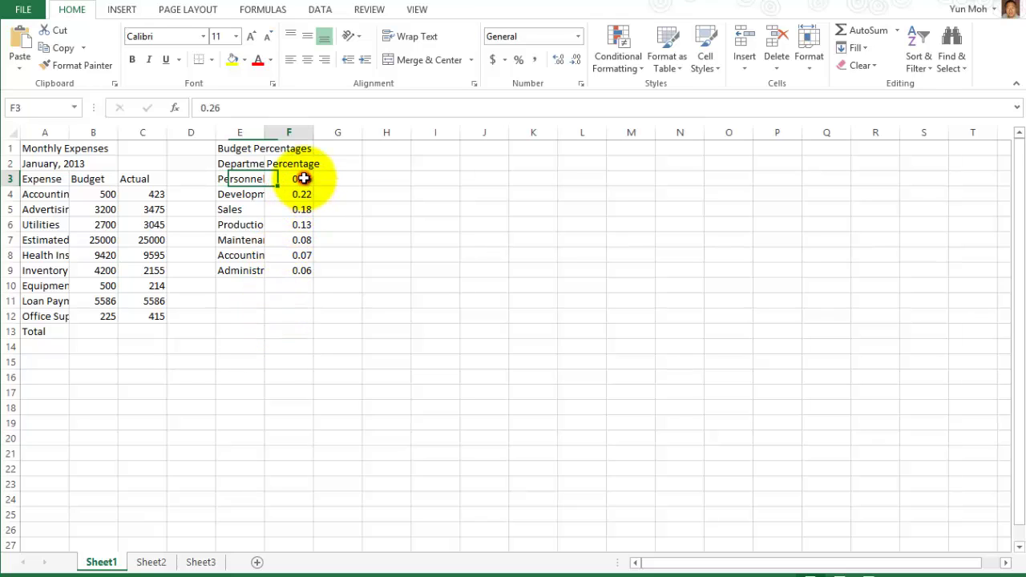
click(376, 286)
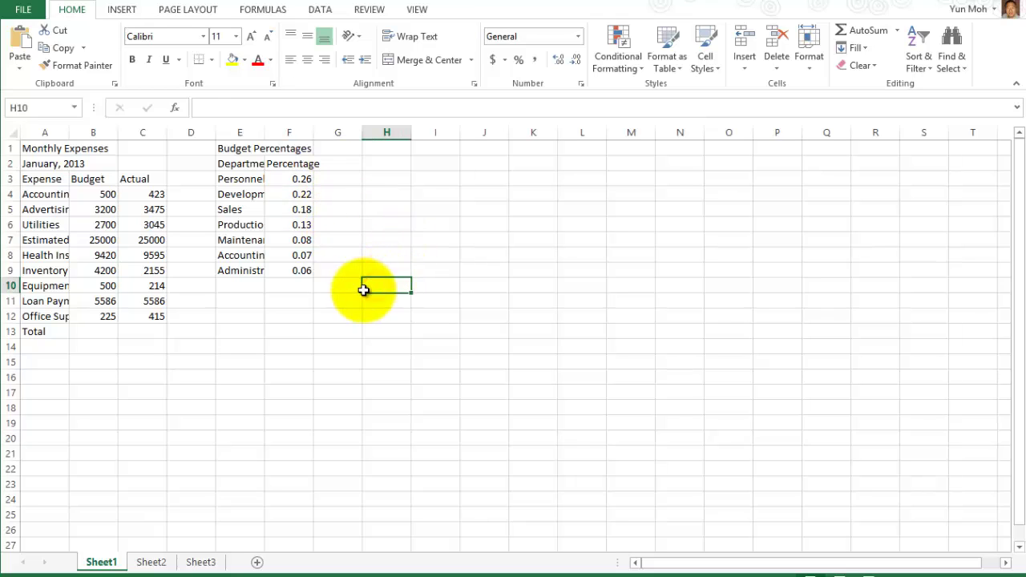
- Review the data ranges of both tables again, along with the Monthly Expenses title and the January, 2013 date cell
drag(70, 162, 144, 316)
click(385, 353)
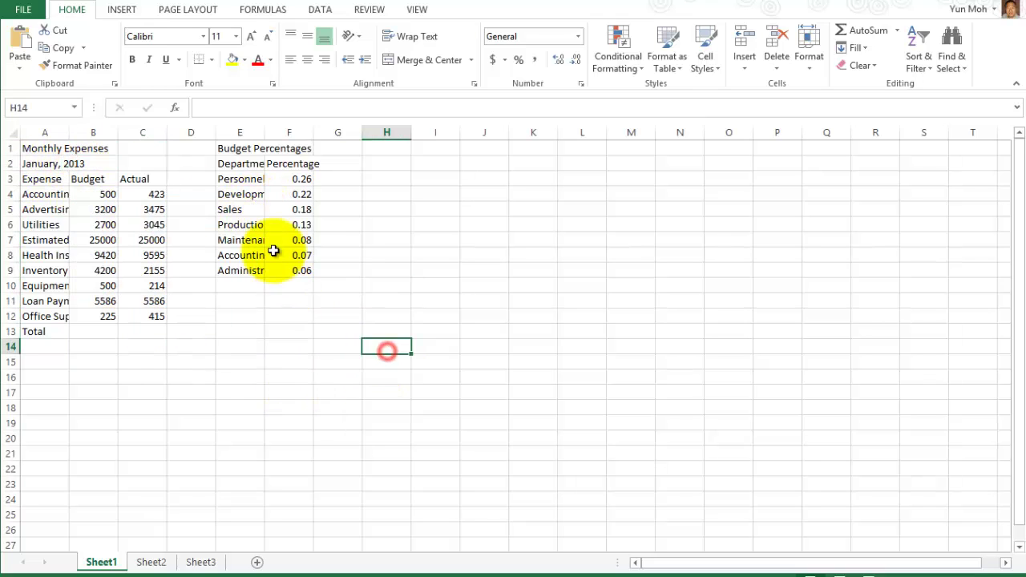
drag(232, 178, 301, 270)
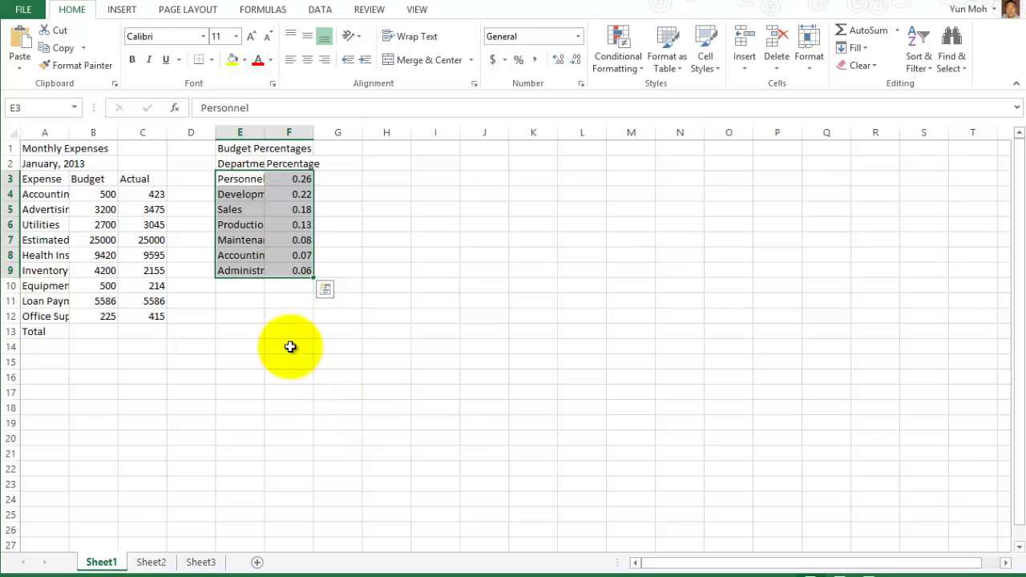
drag(241, 195, 241, 239)
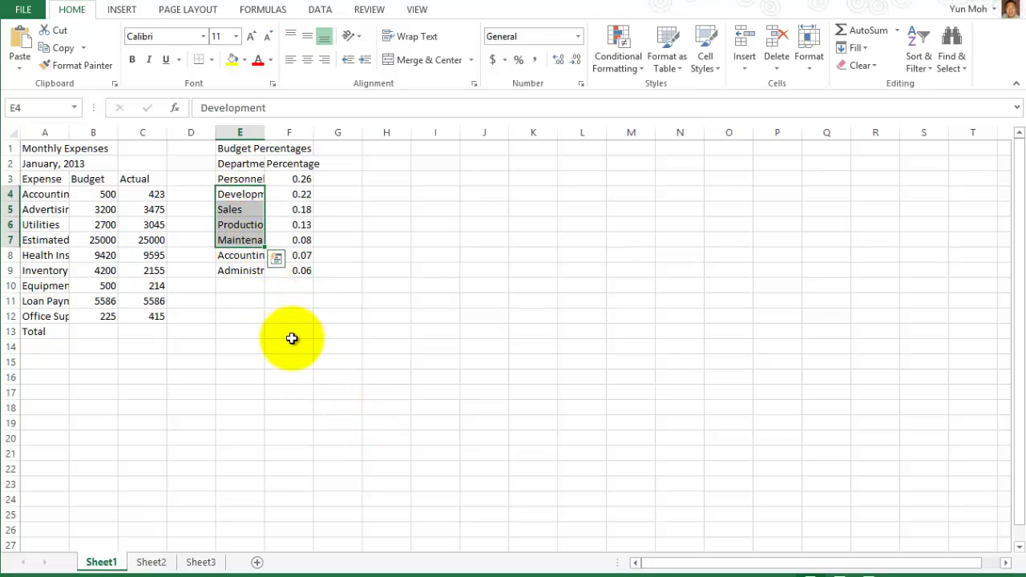
click(291, 336)
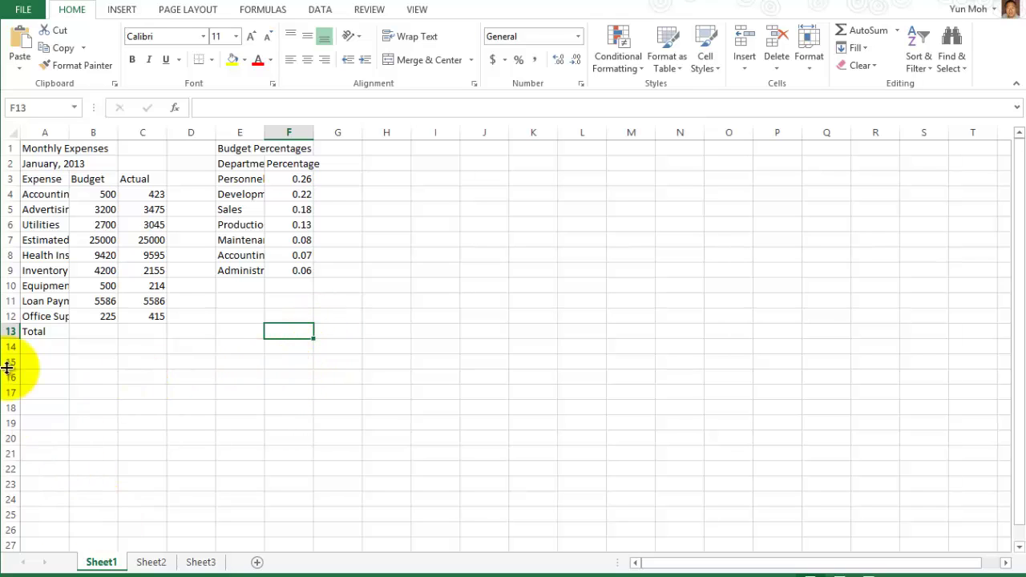
click(37, 179)
drag(94, 186, 143, 332)
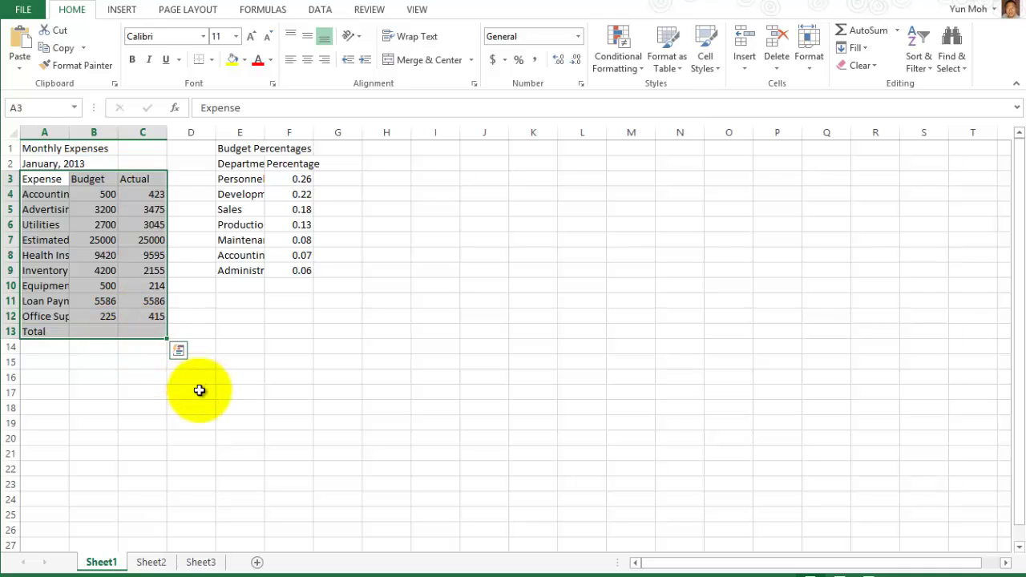
click(117, 386)
mouse_move(44, 163)
mouse_down()
mouse_move(75, 163)
mouse_move(46, 165)
mouse_up()
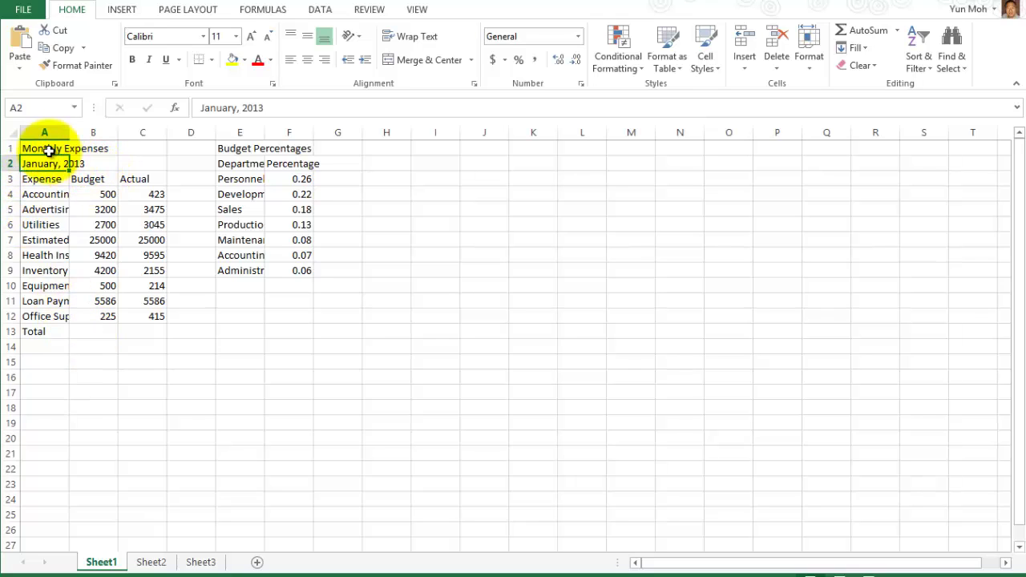
drag(49, 151, 75, 148)
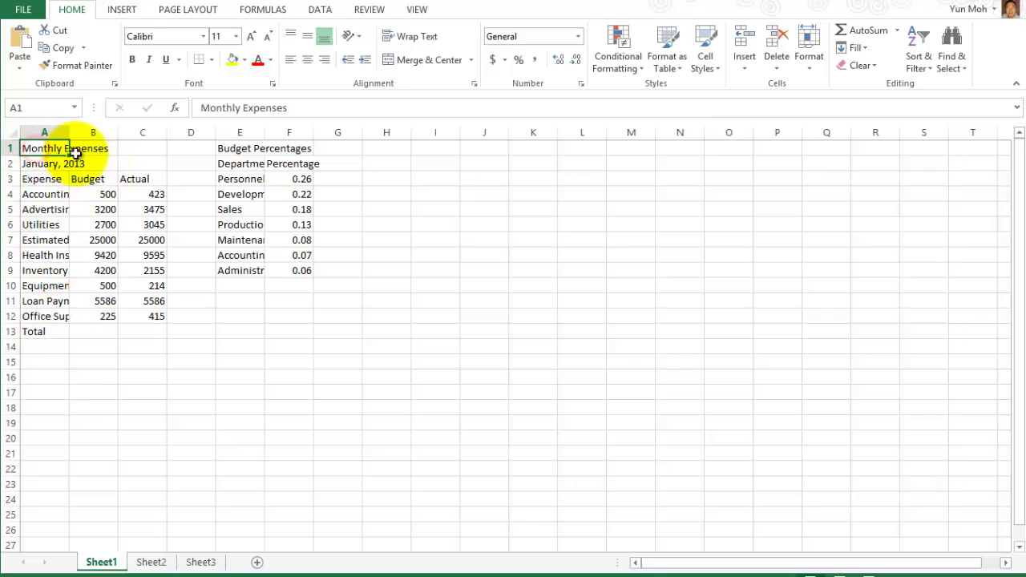
- Review the Monthly Expenses title cell and the range A3:C13 of the expense table beneath it
click(30, 148)
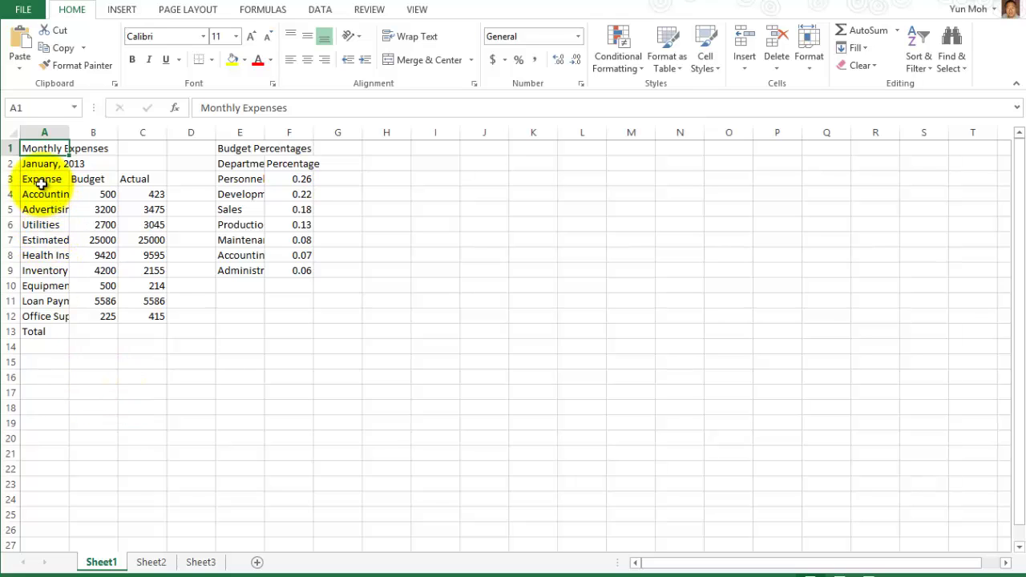
drag(40, 180, 137, 330)
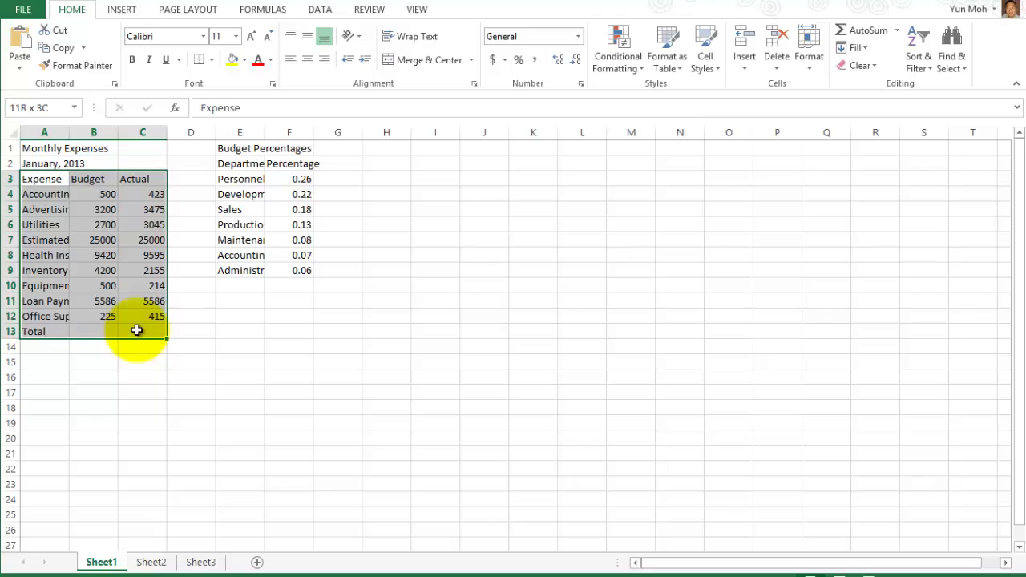
drag(137, 331, 137, 330)
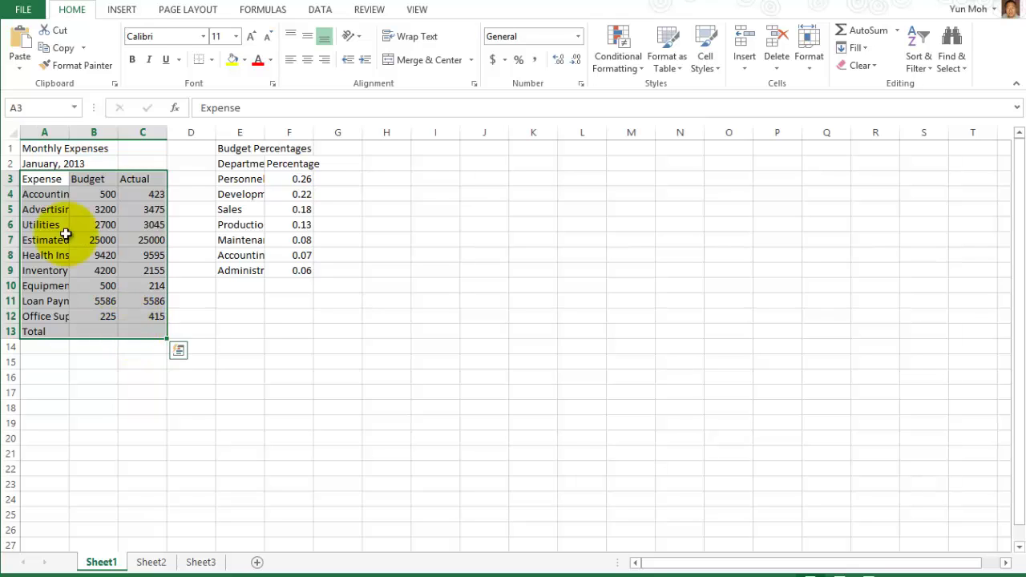
click(34, 147)
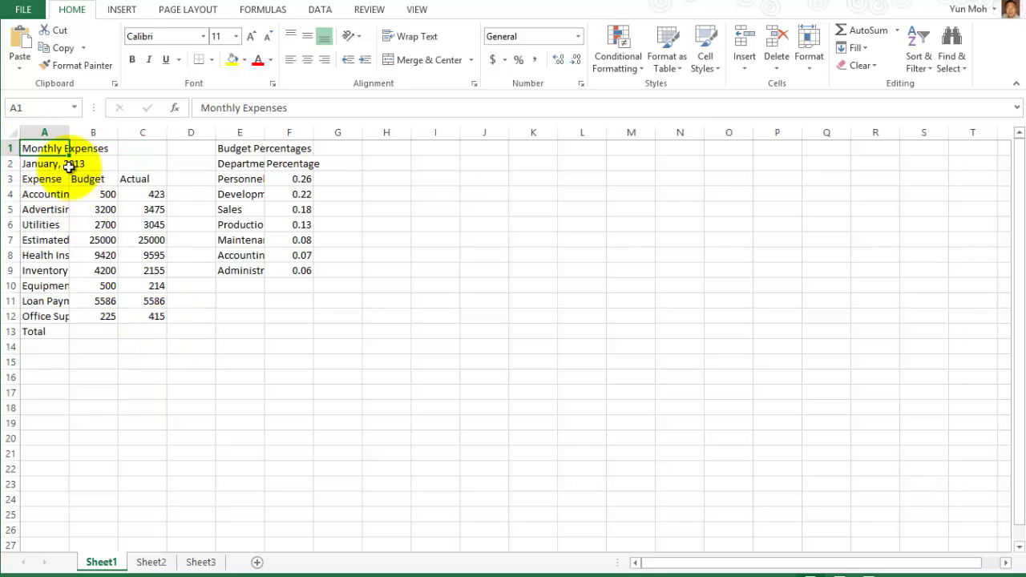
mouse_move(41, 178)
mouse_down()
mouse_move(173, 278)
mouse_move(137, 332)
mouse_up()
- Try centering the Monthly Expenses title within the single cell A1
click(65, 148)
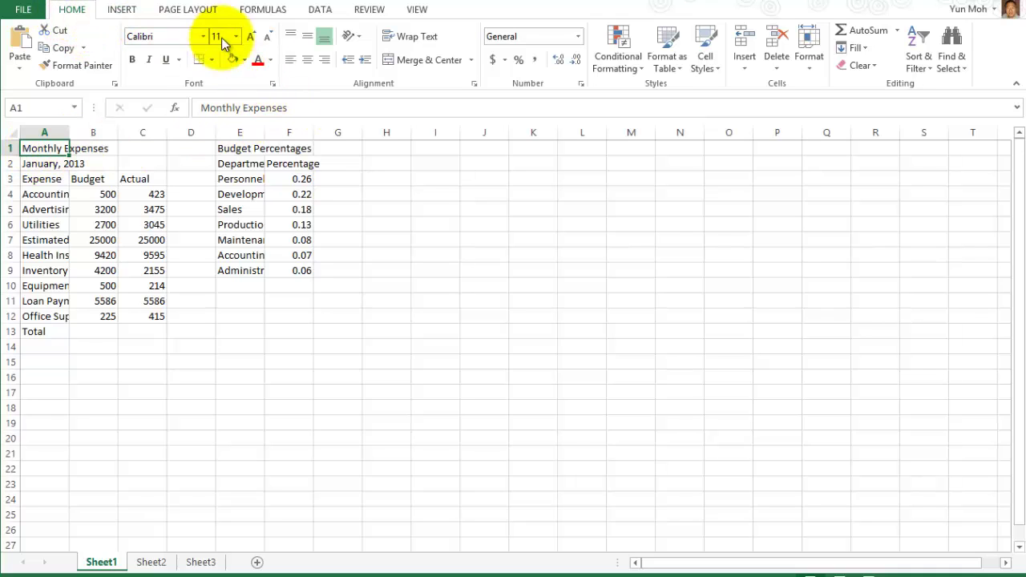
click(307, 61)
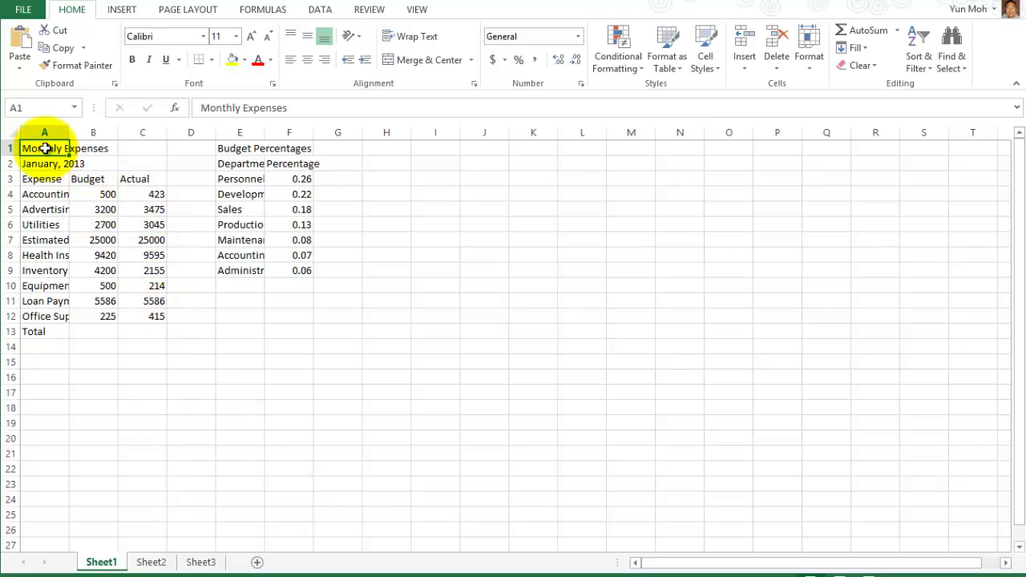
- Compare the title row range A1:C1 with the width of the expense table A3:C13 and check what Merge & Center does
drag(46, 149, 155, 146)
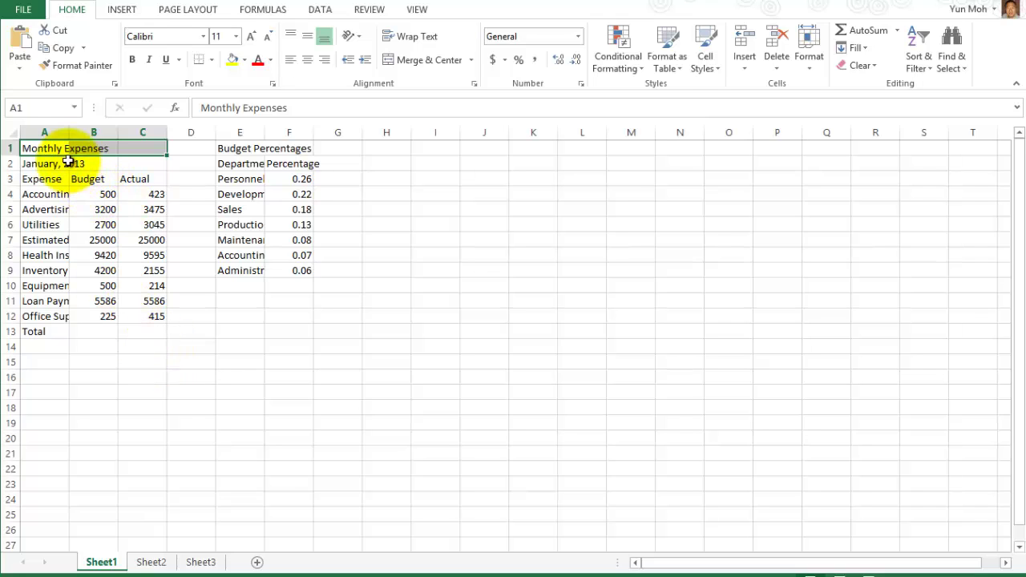
click(94, 344)
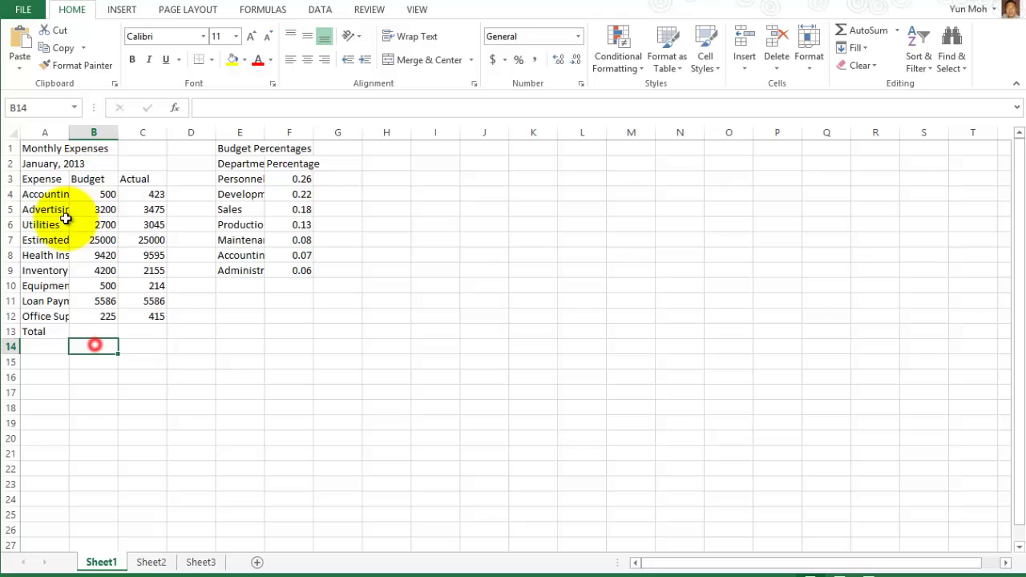
click(40, 148)
drag(41, 149, 141, 147)
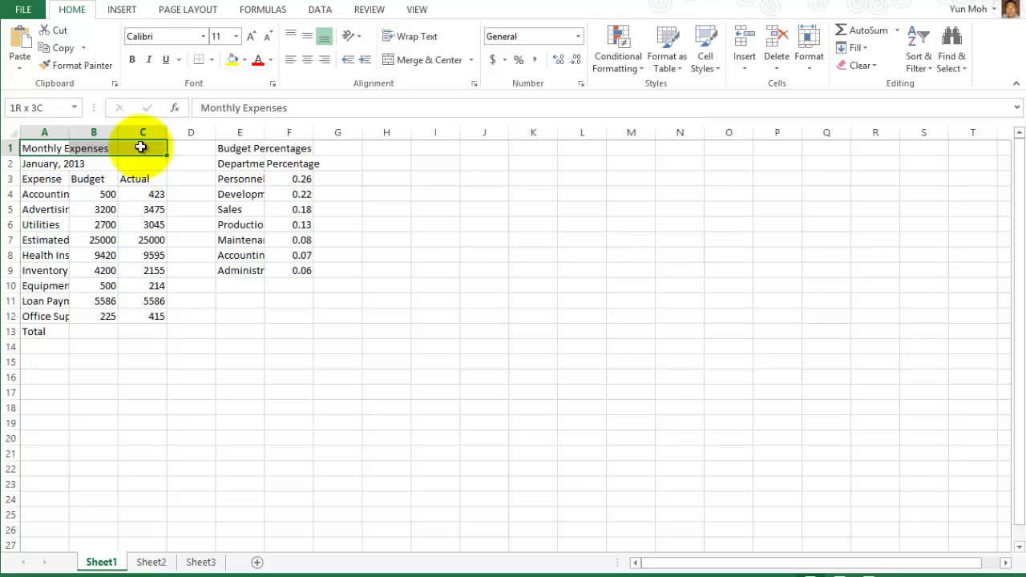
drag(41, 179, 134, 331)
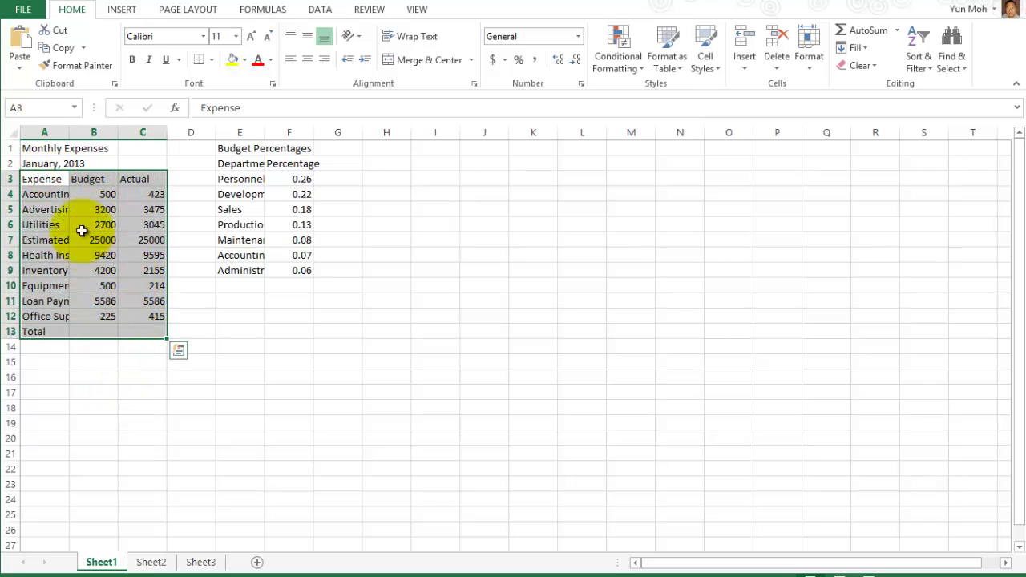
drag(40, 150, 135, 154)
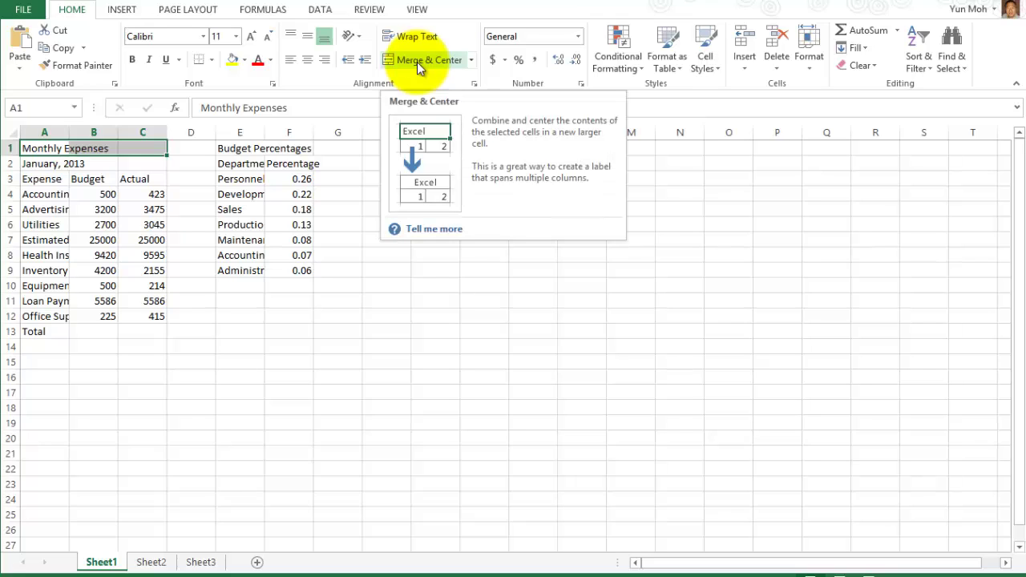
click(229, 345)
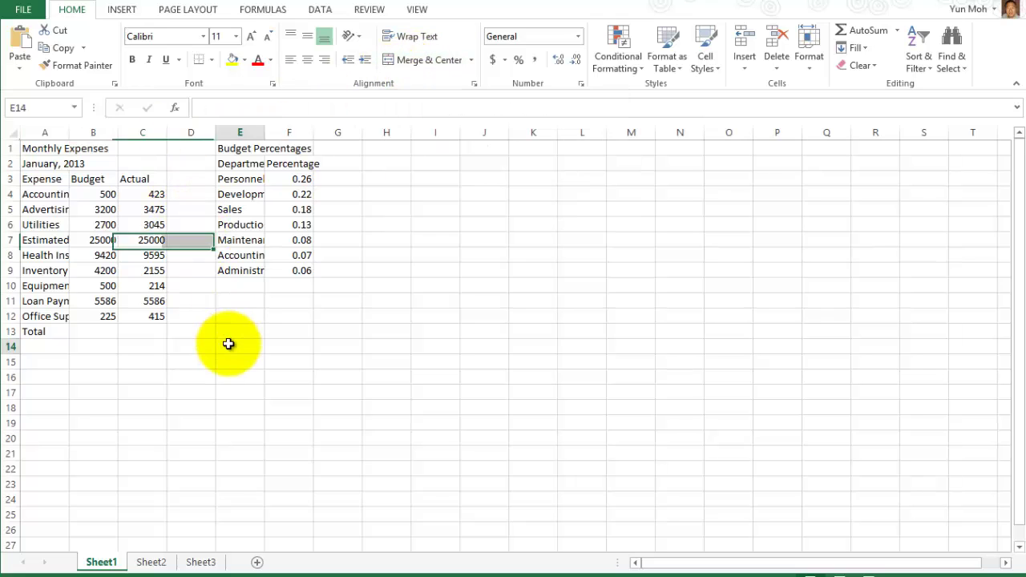
- Merge and center the Monthly Expenses title across cells A1:C1
drag(24, 149, 158, 149)
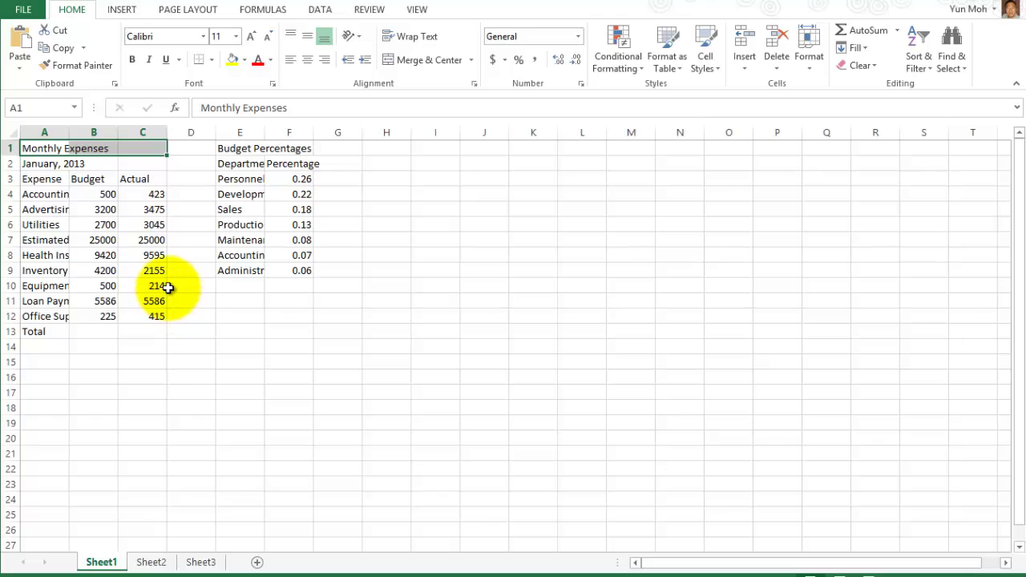
click(416, 62)
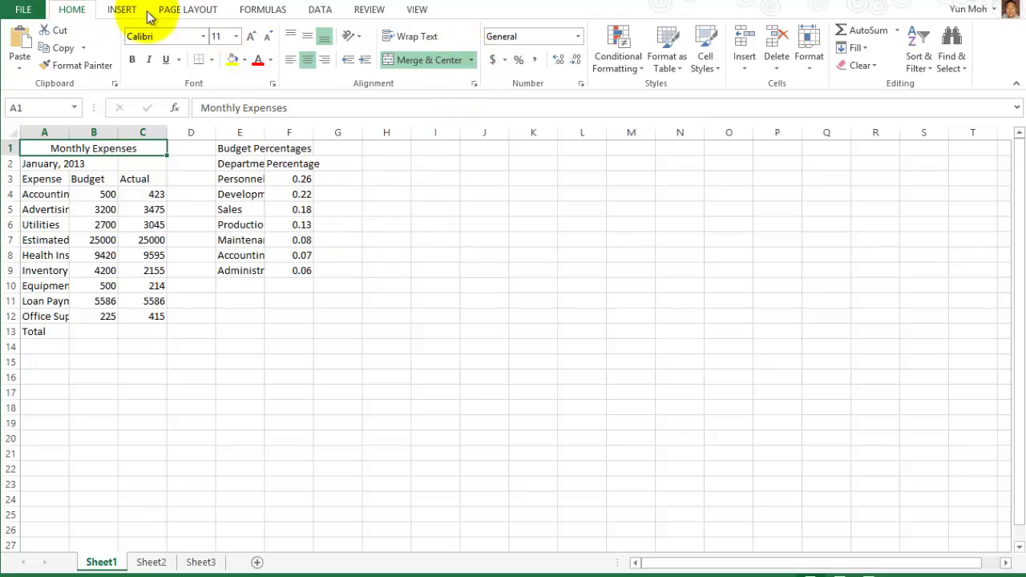
- Unmerge the Monthly Expenses title cells and merge and center them across A1:C1 again
click(471, 60)
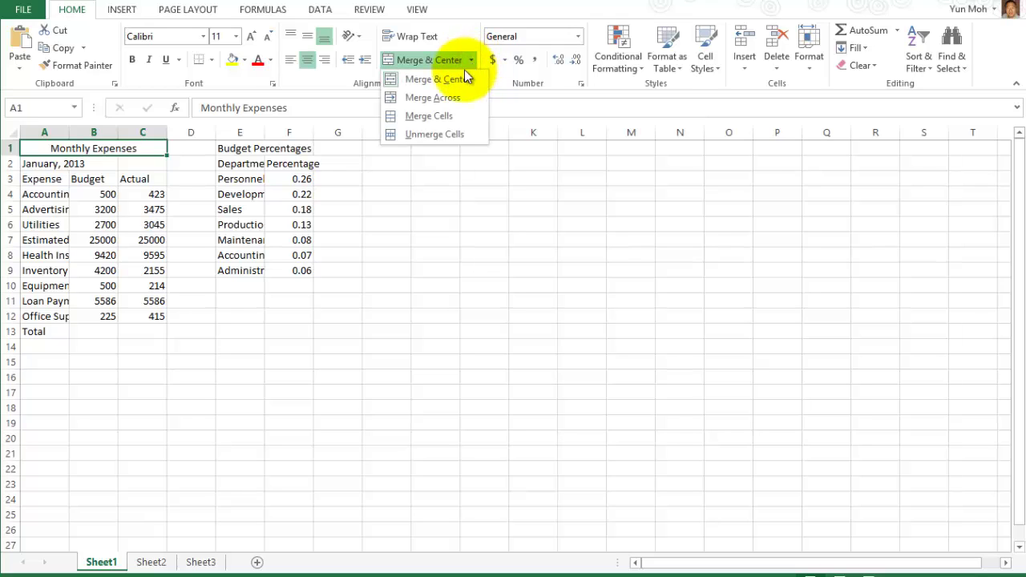
click(437, 137)
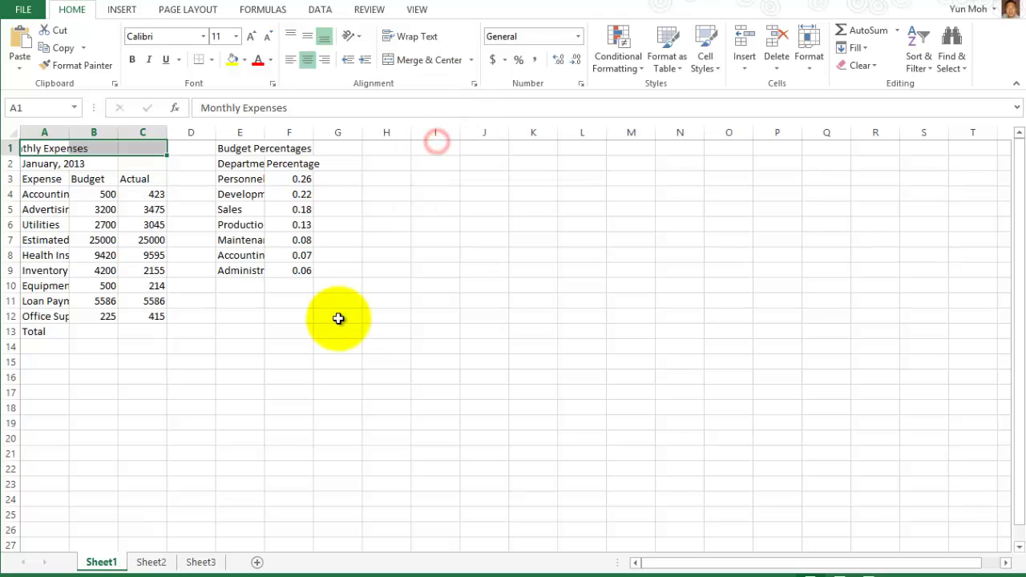
click(445, 60)
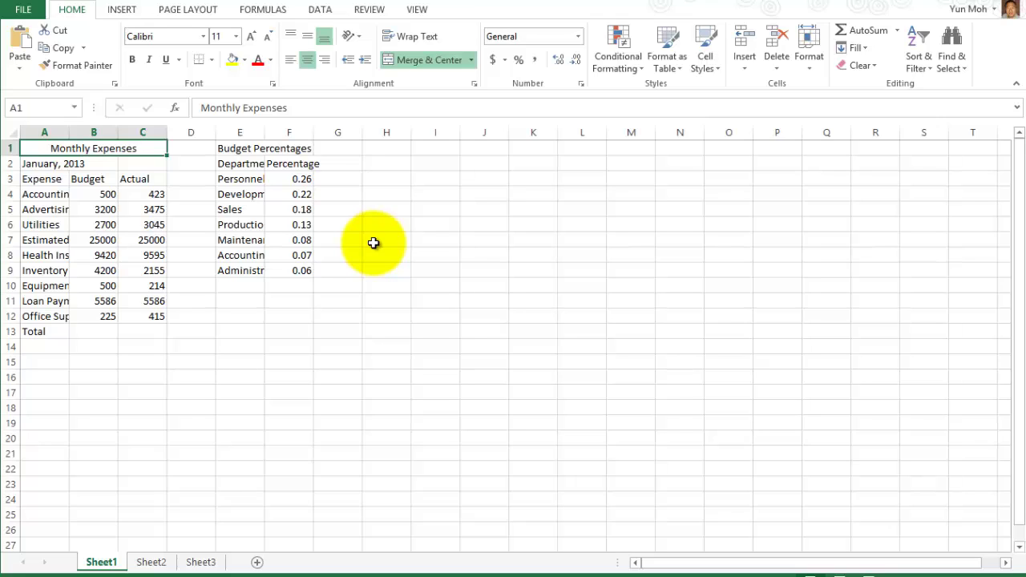
click(327, 438)
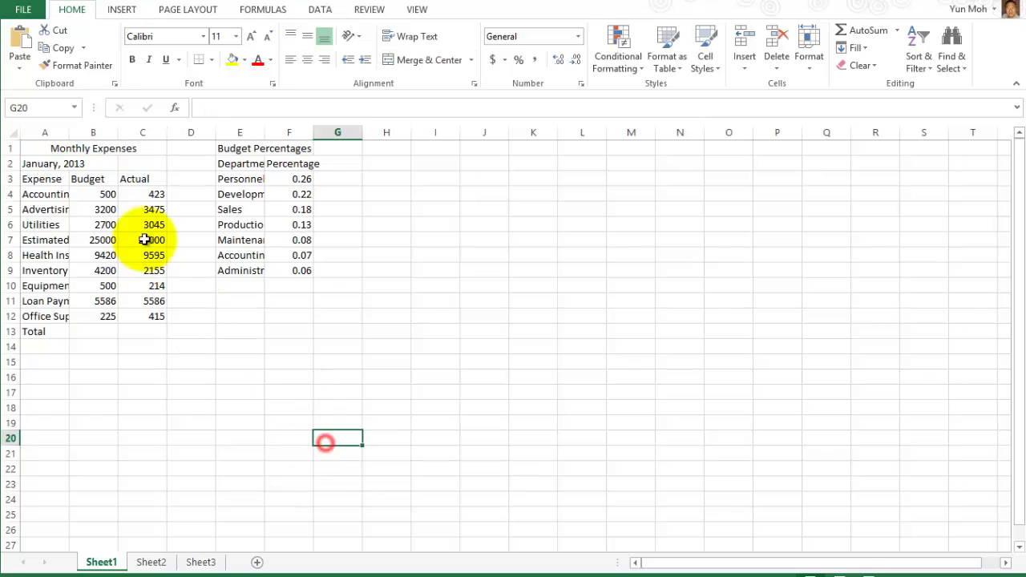
click(128, 146)
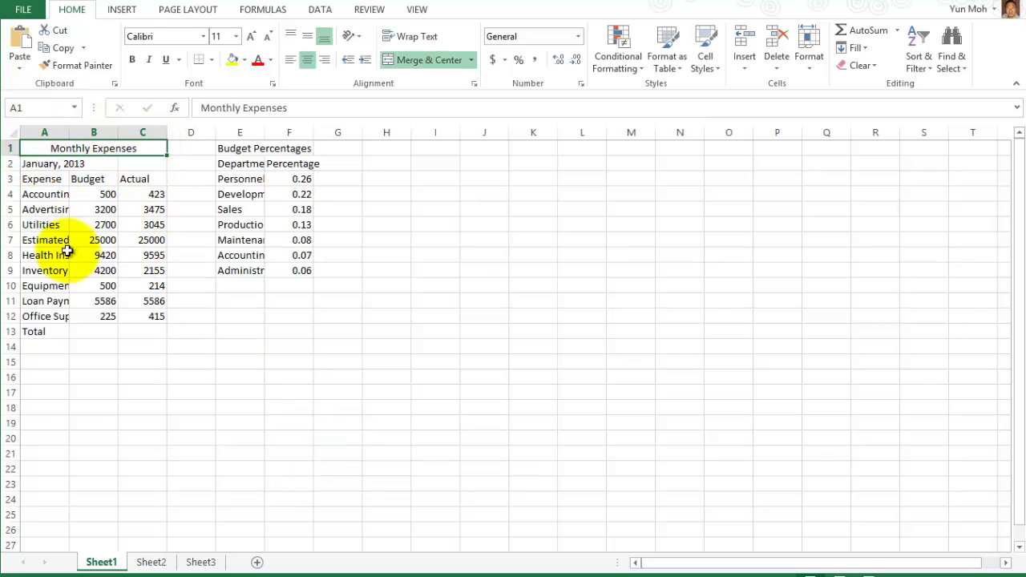
- Merge and center the January, 2013 date across cells A2:C2
drag(30, 163, 140, 164)
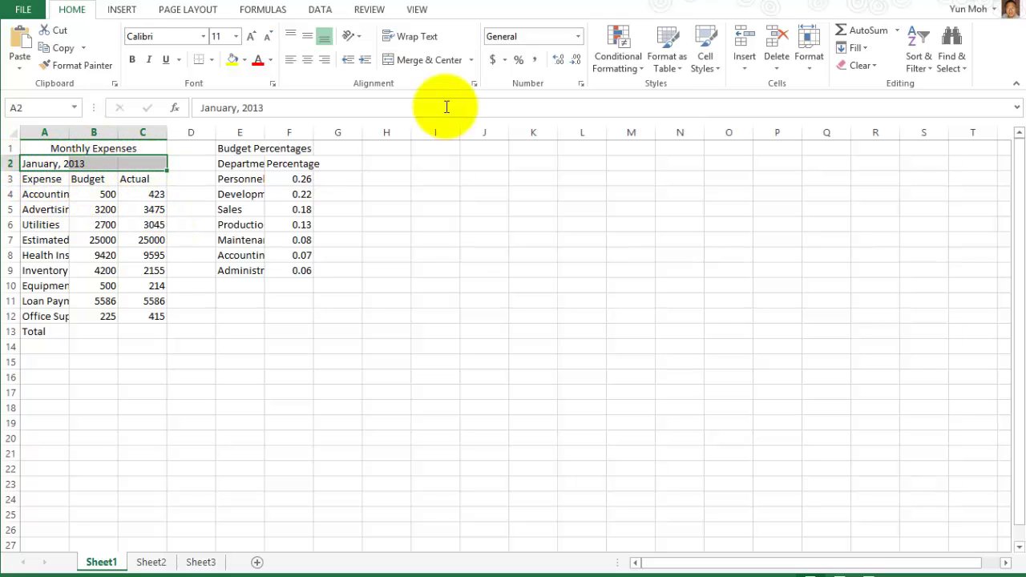
click(428, 62)
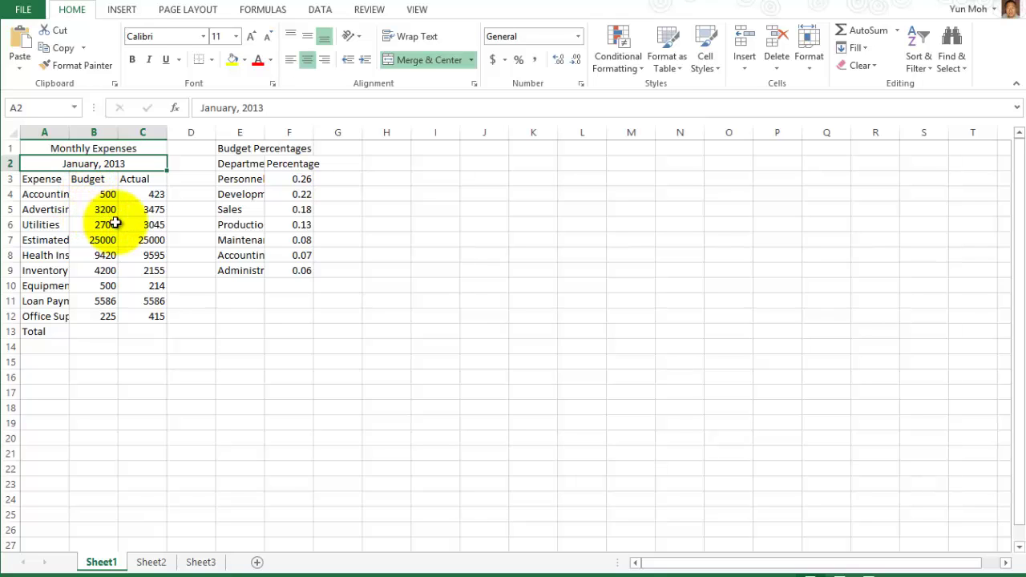
- Enter the sample number 1234 in the empty cell M6
click(618, 223)
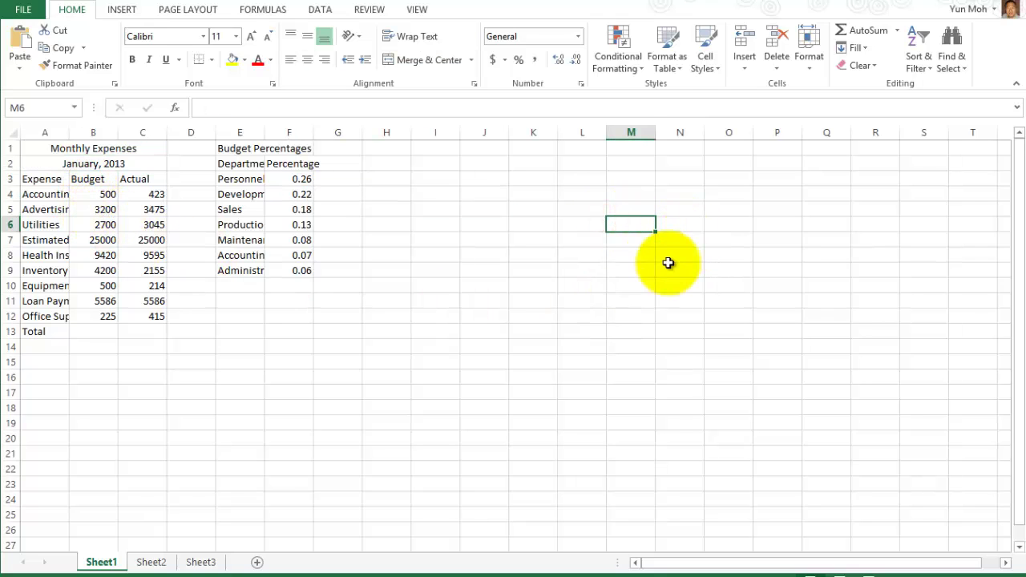
text(12)
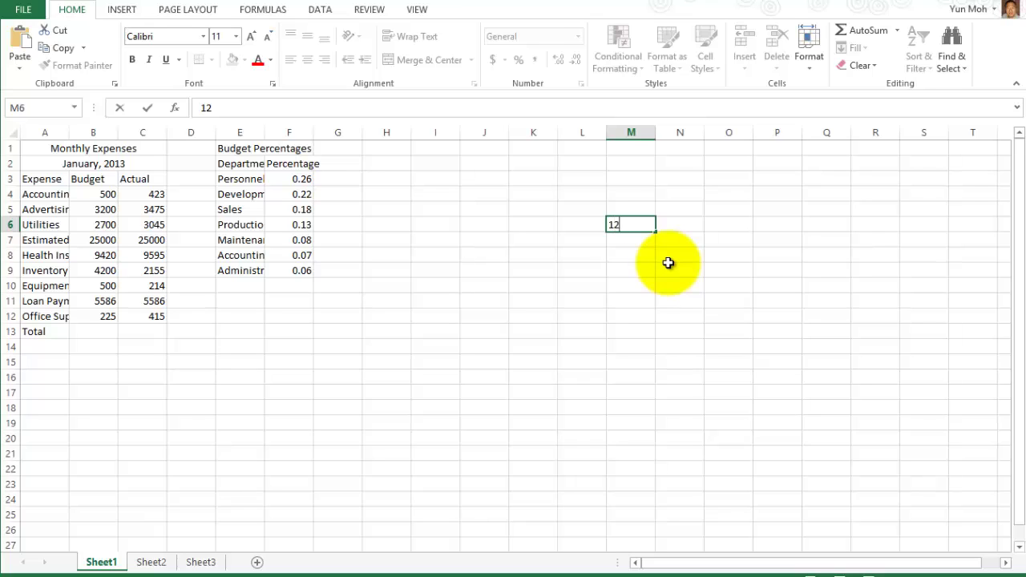
text(34)
key(Return)
- Edit the sample number in M6 to 1,234 with a thousands comma, and clear the cell's contents
click(641, 225)
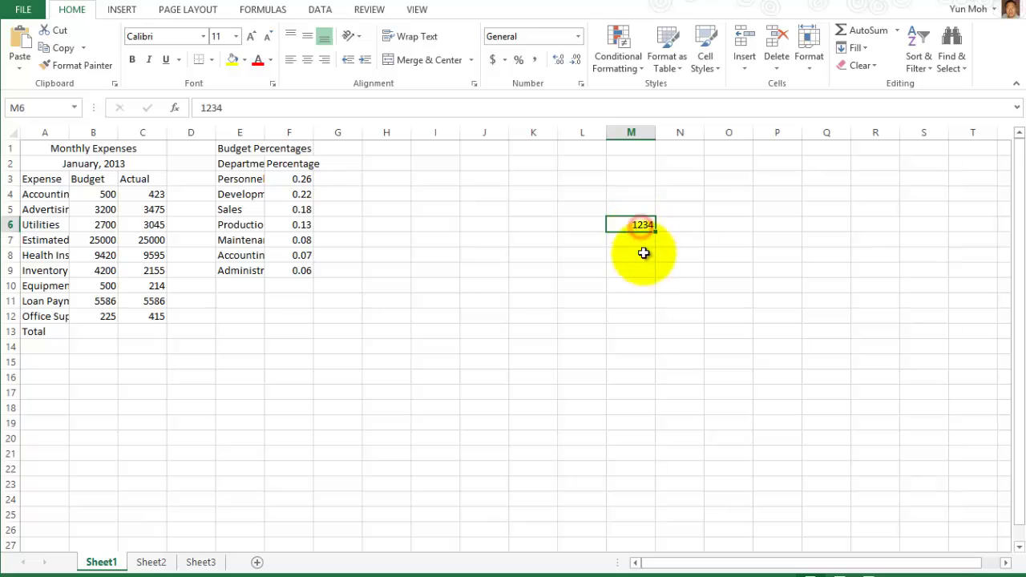
click(206, 108)
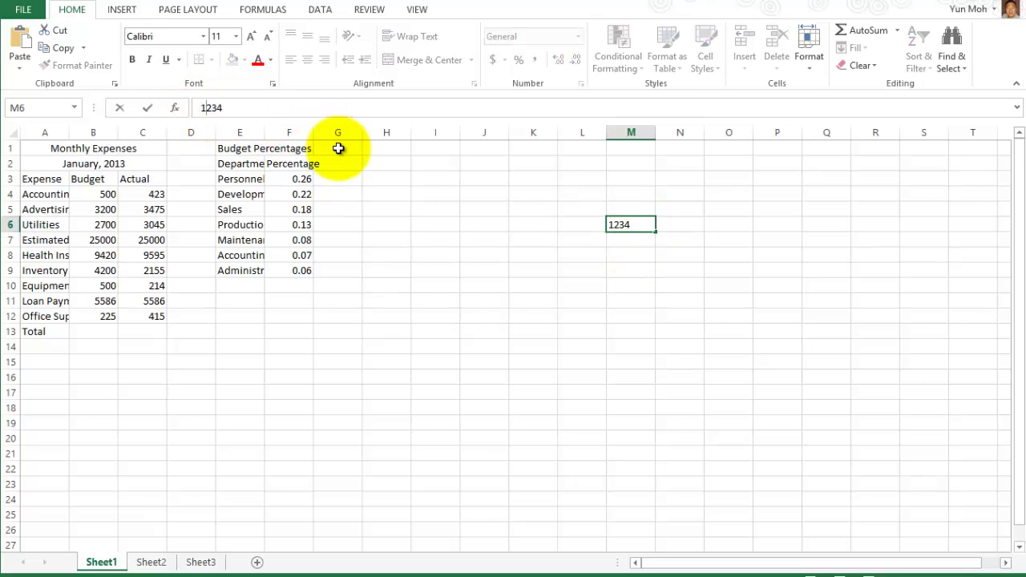
text(,)
key(Return)
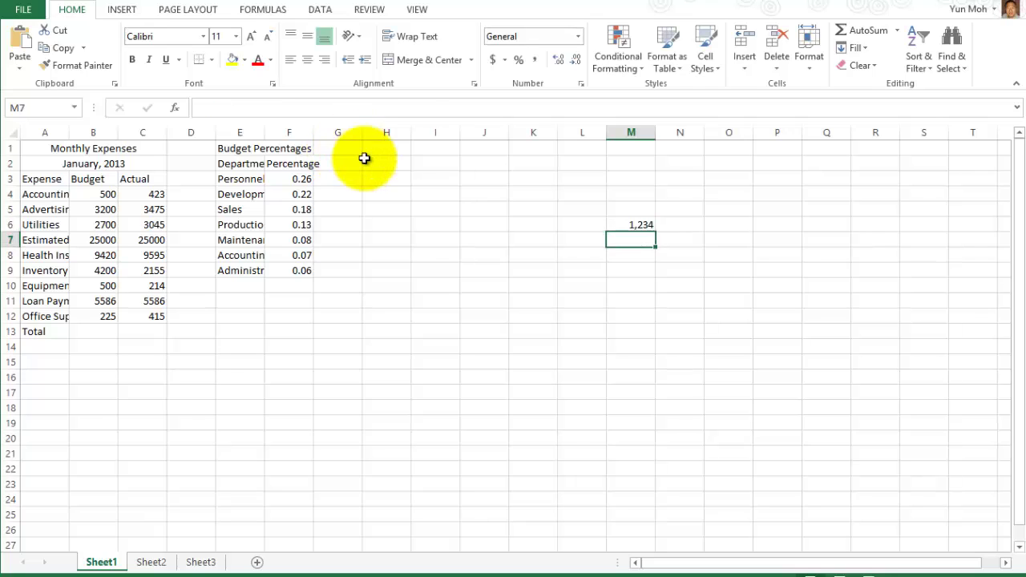
click(639, 223)
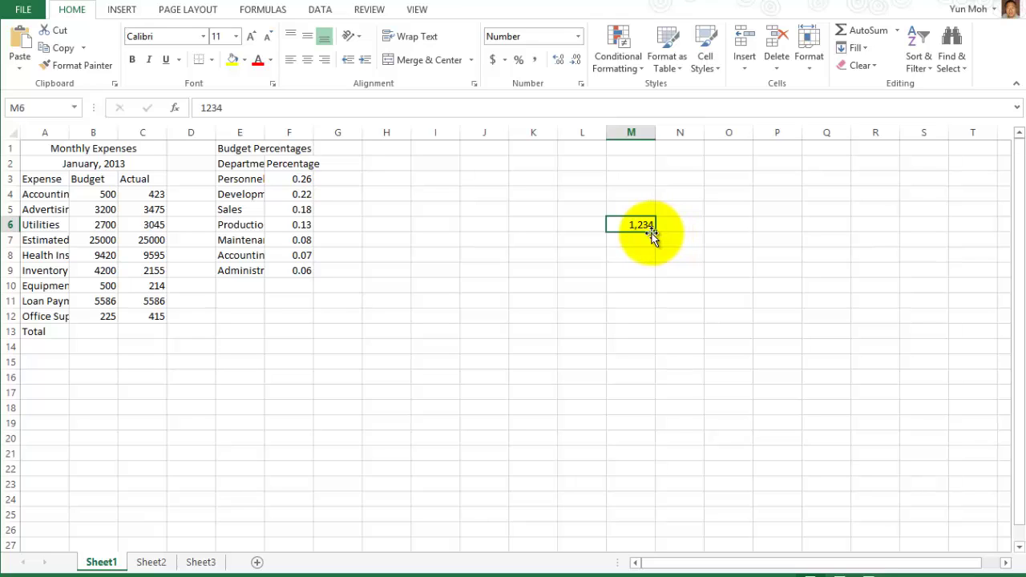
key(Delete)
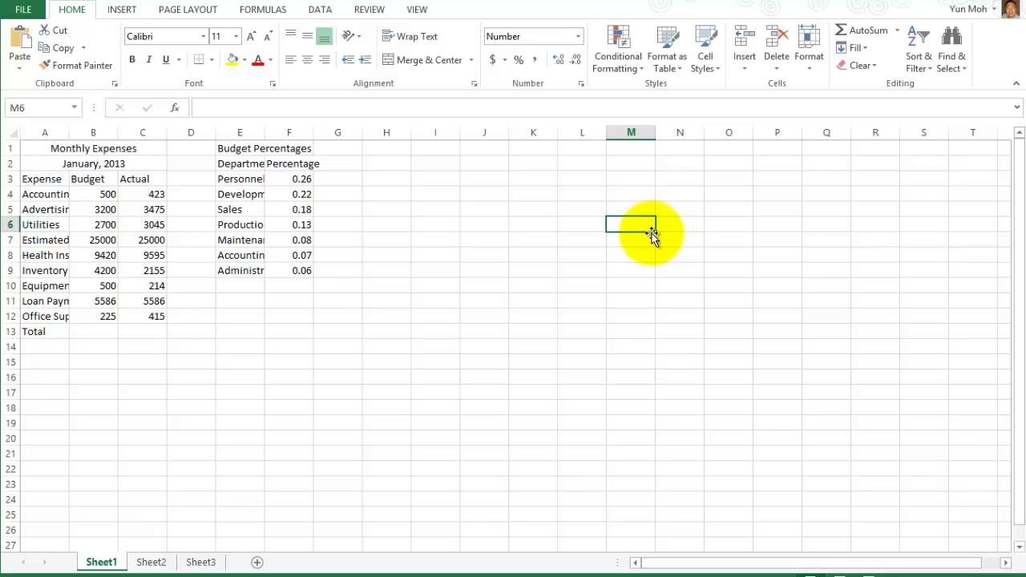
- Add a thousands comma to the budget value in B7, making it 25,000, and return the cell to General format
click(102, 240)
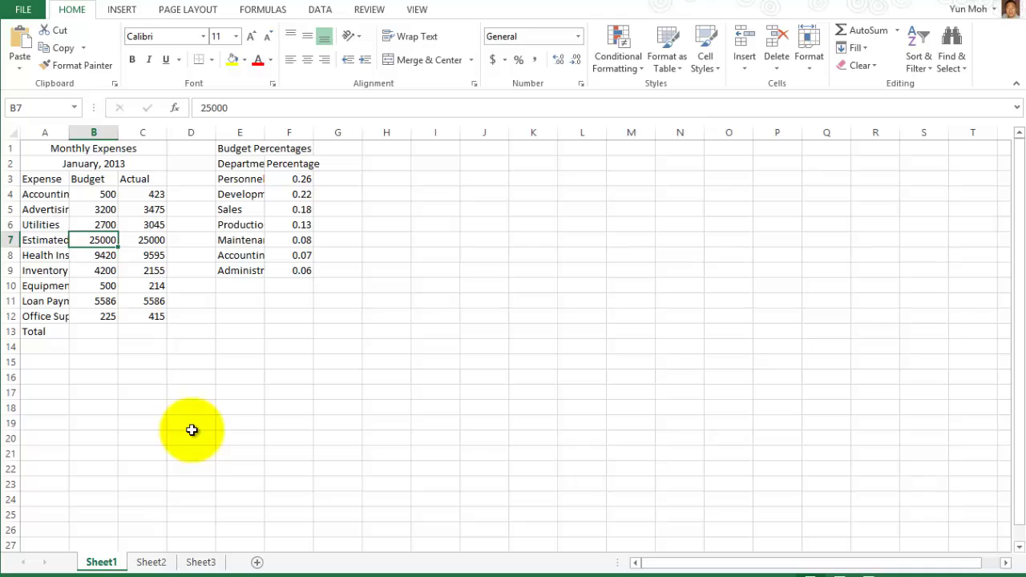
click(210, 113)
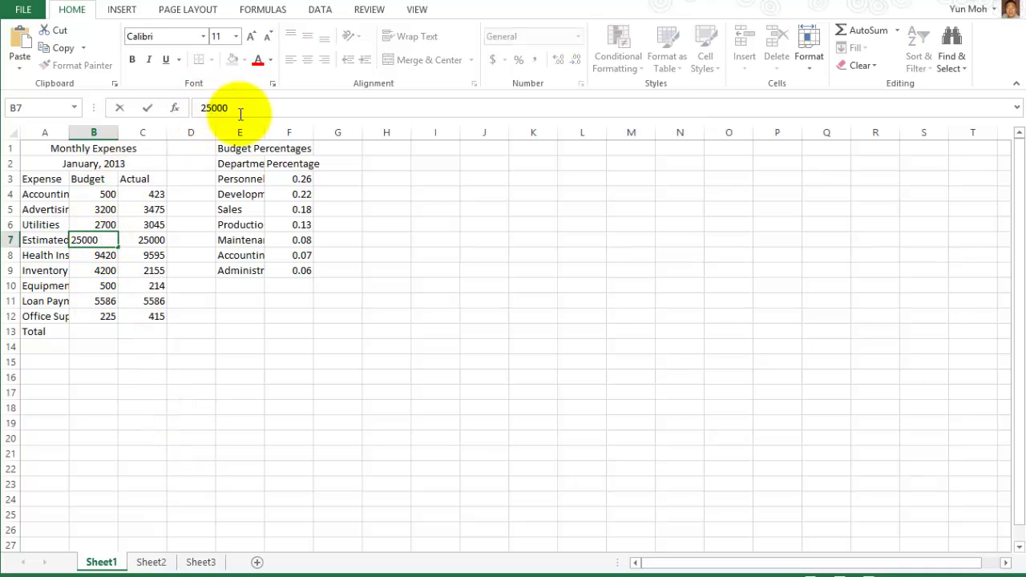
text(,)
key(Return)
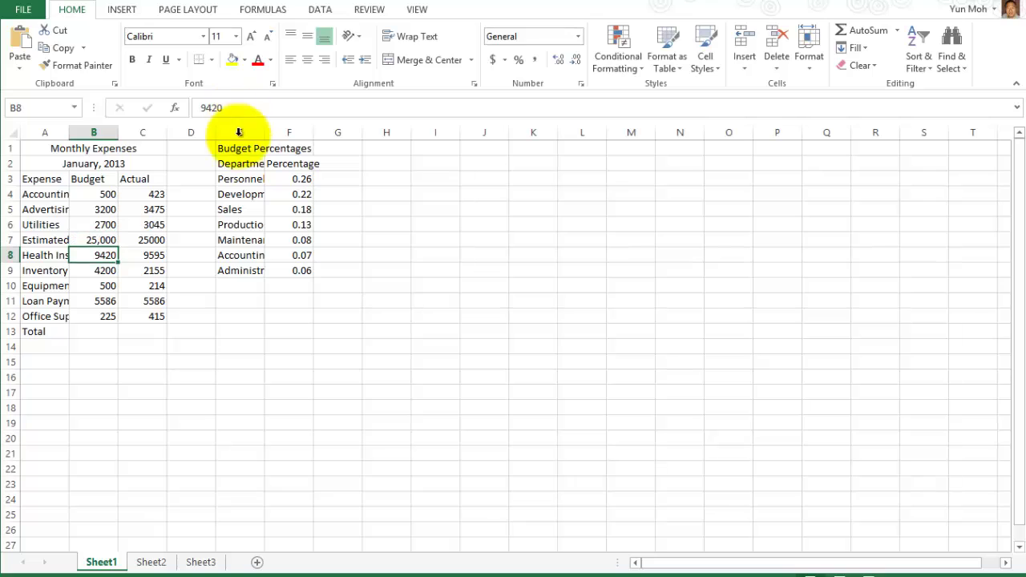
click(99, 239)
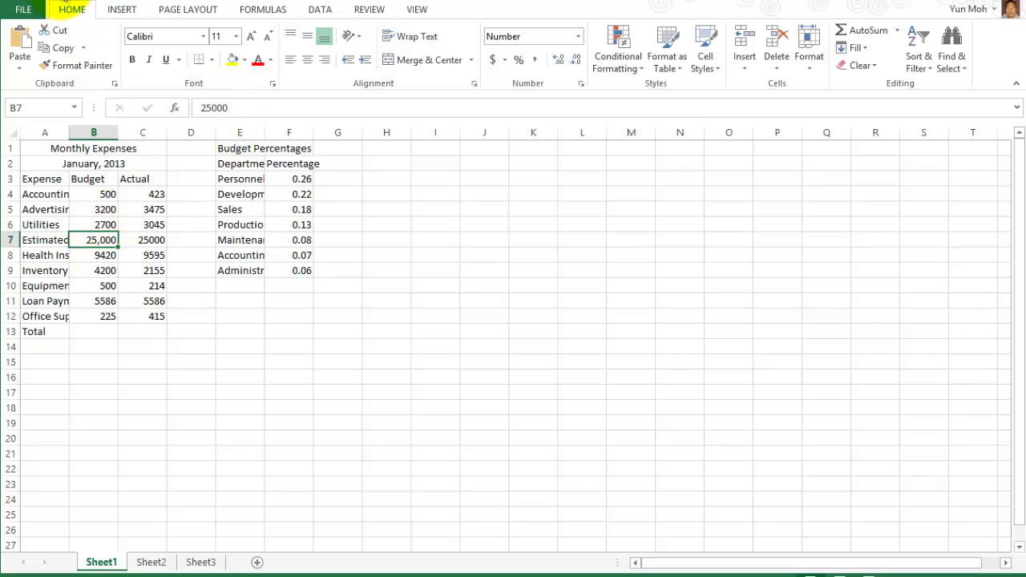
key(ctrl+shift+asciitilde)
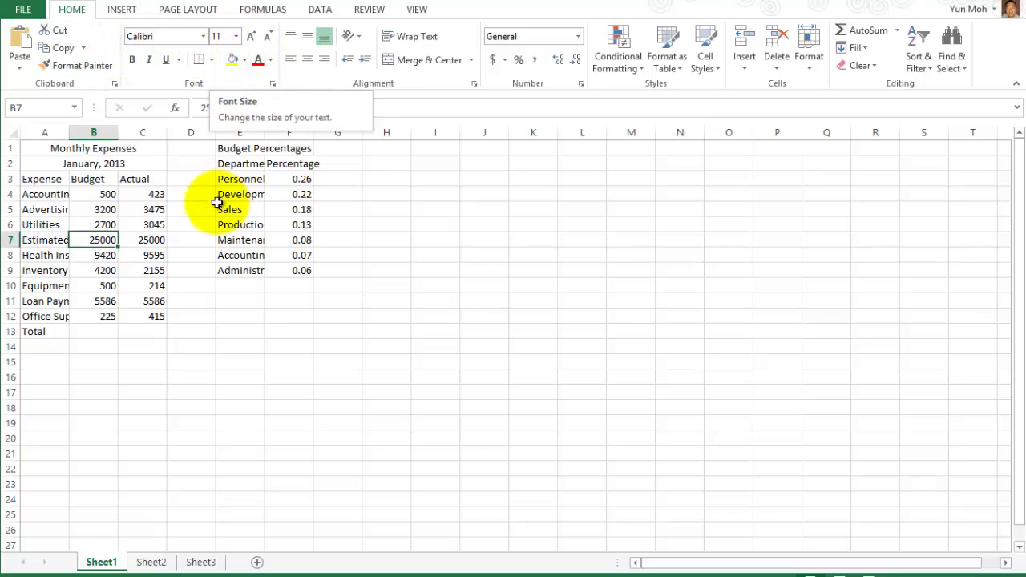
- Apply the dollar Accounting number format to the Accounting row's budget and actual values in B4:C4
click(260, 347)
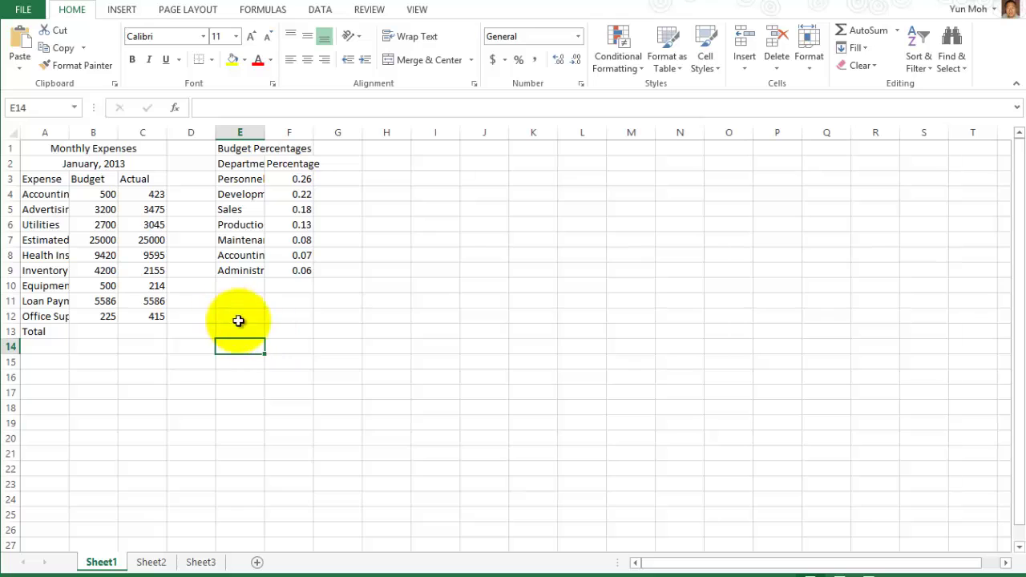
click(93, 198)
drag(93, 198, 144, 193)
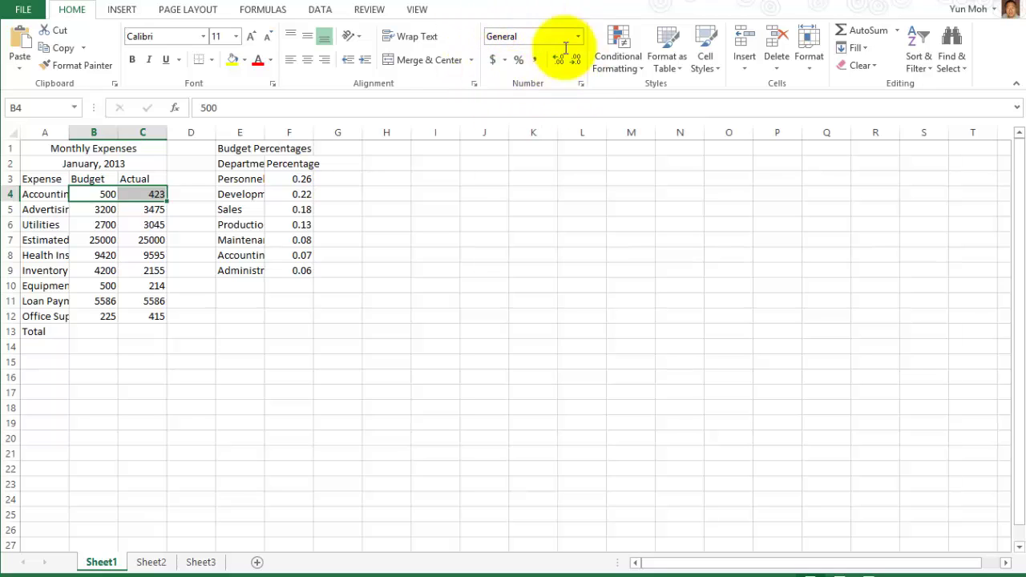
click(493, 64)
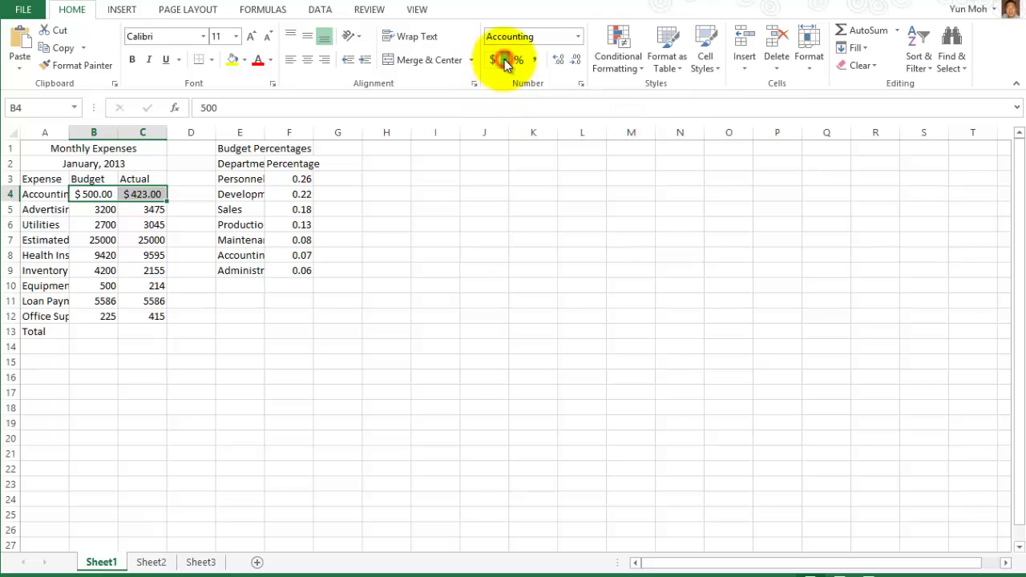
click(504, 60)
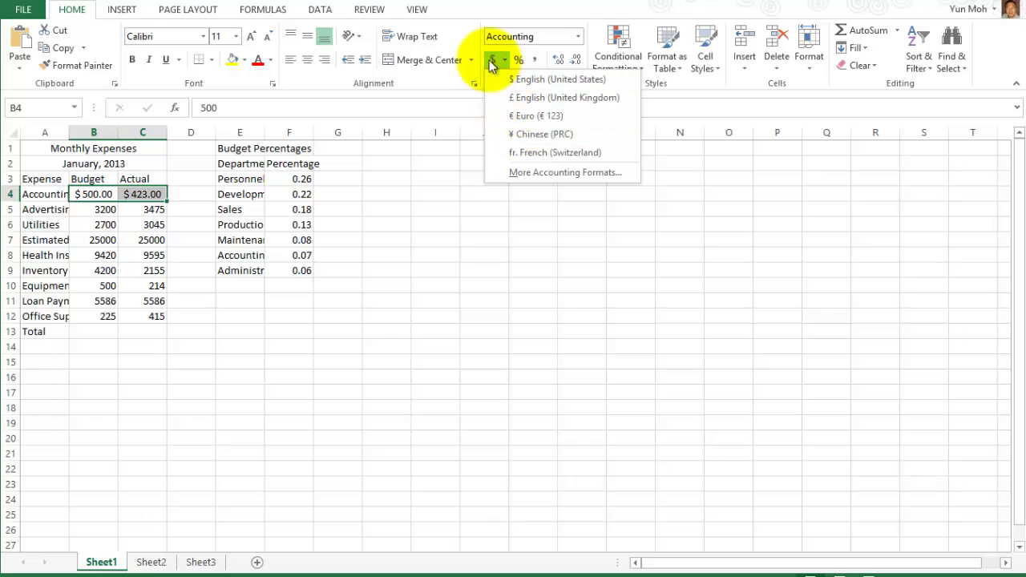
click(367, 277)
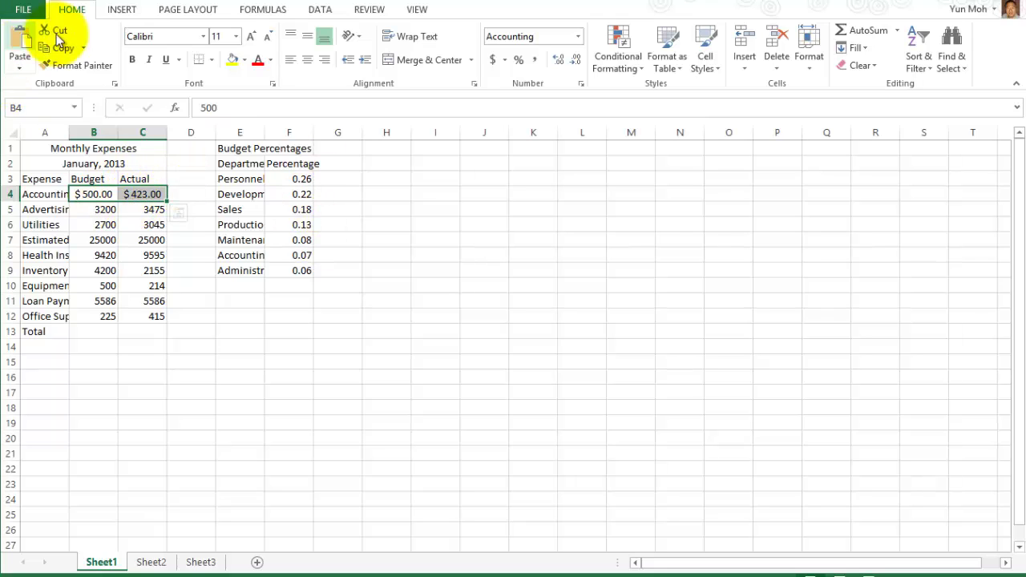
- Remove both decimal places from B4:C4, try adding three decimals, and reduce the values to whole dollars again
click(576, 61)
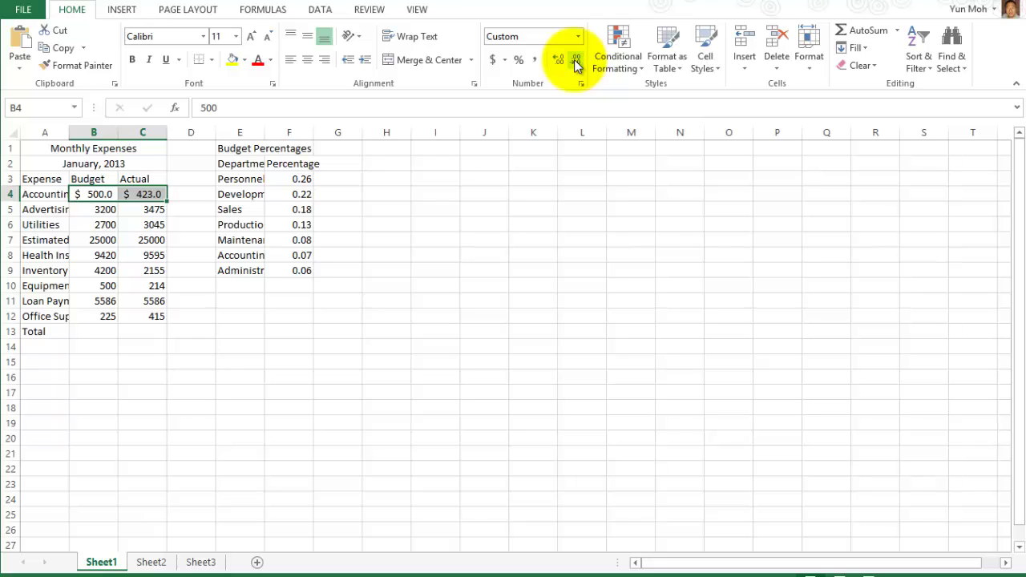
click(575, 61)
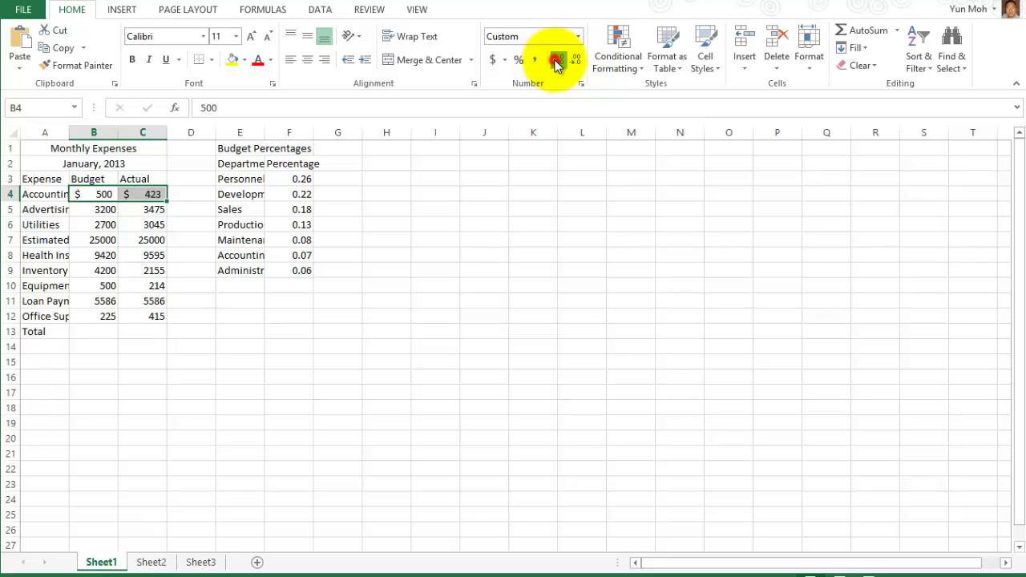
click(557, 61)
click(556, 61)
click(556, 61)
click(573, 62)
click(573, 63)
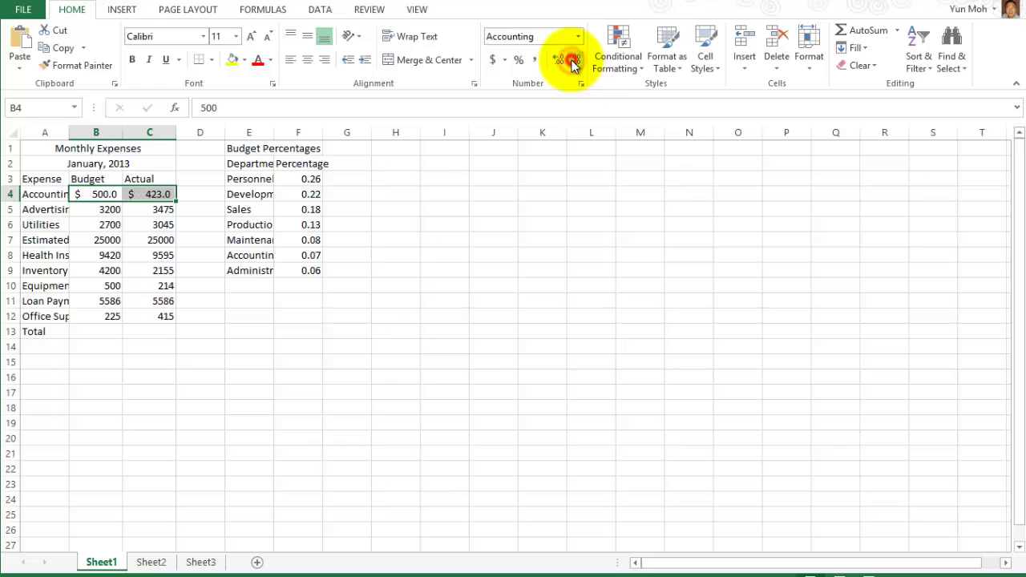
click(571, 63)
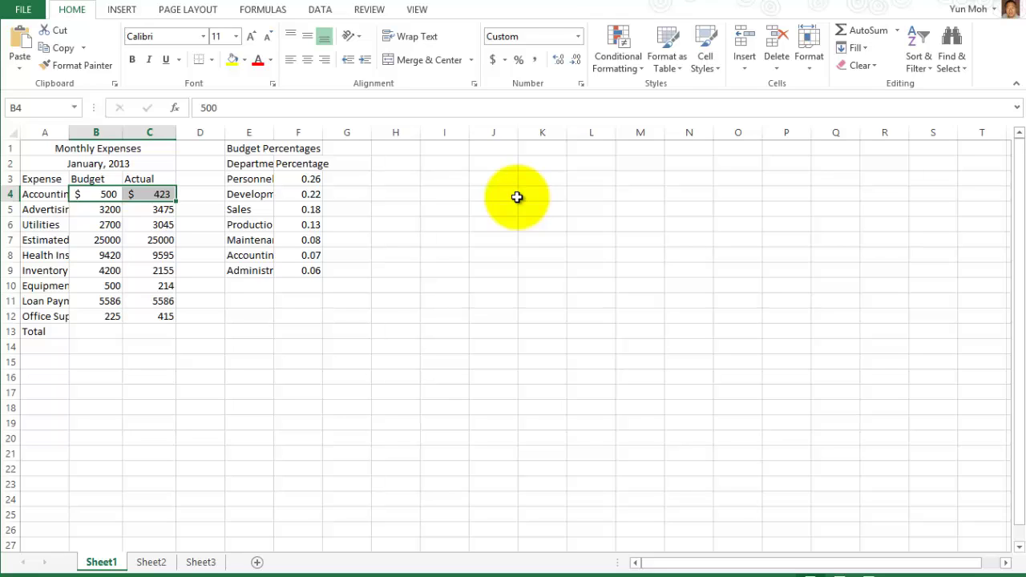
- Apply the comma style with no decimal places to the budget and actual values and total cells in B4:C13
click(331, 378)
drag(96, 194, 145, 320)
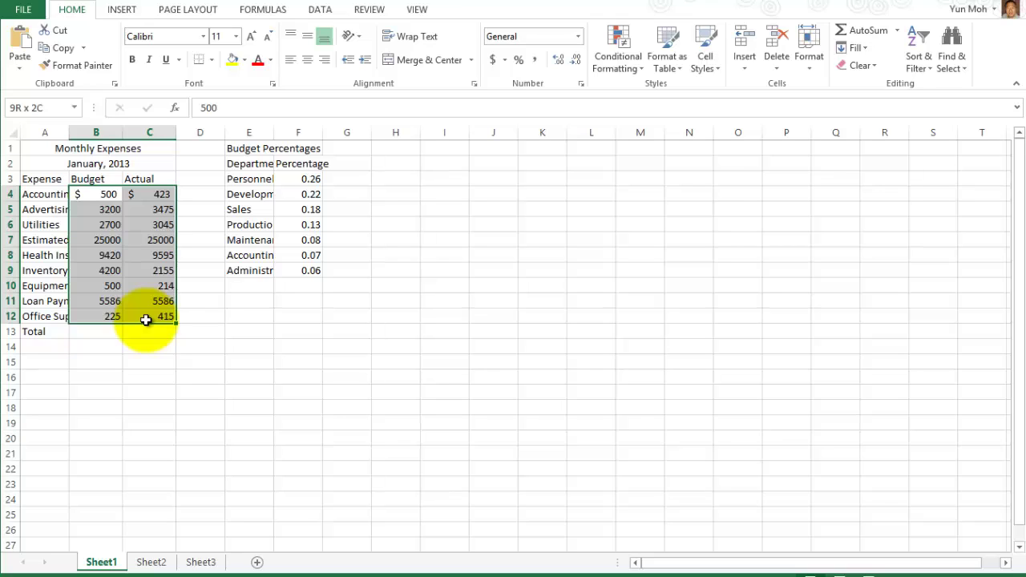
drag(146, 320, 148, 333)
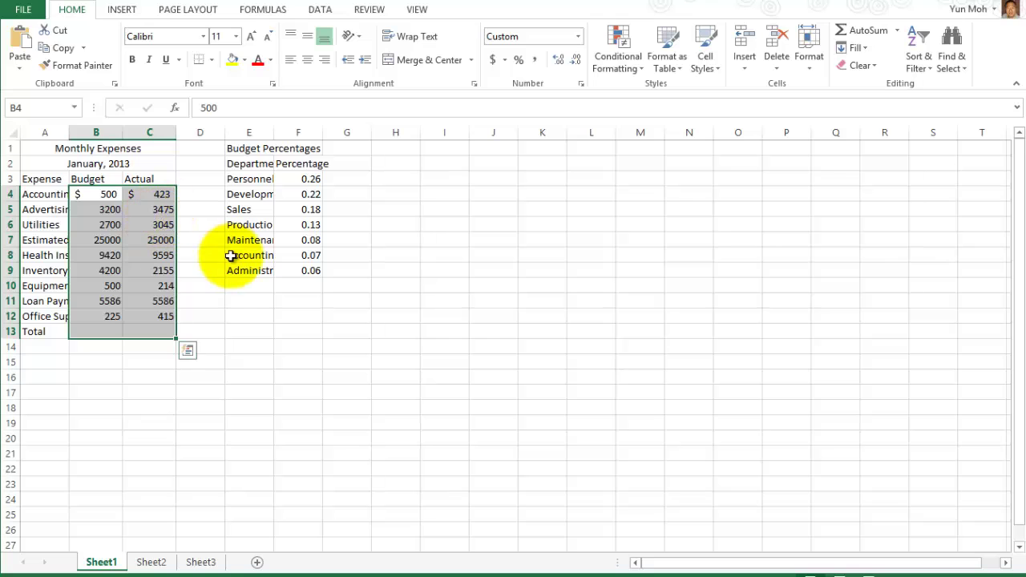
click(251, 347)
drag(102, 193, 149, 330)
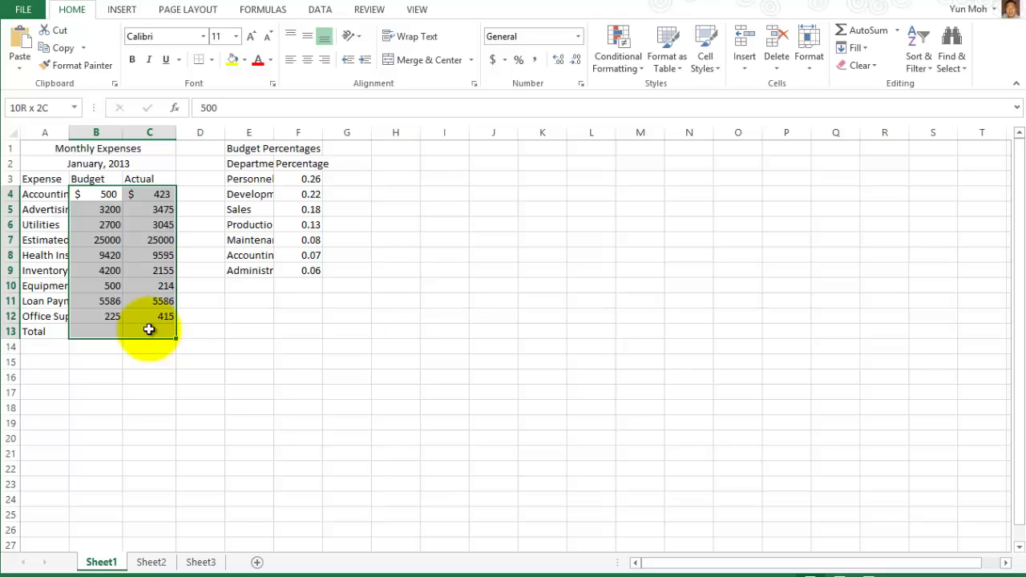
mouse_move(149, 329)
mouse_down()
mouse_move(152, 309)
mouse_move(147, 328)
mouse_up()
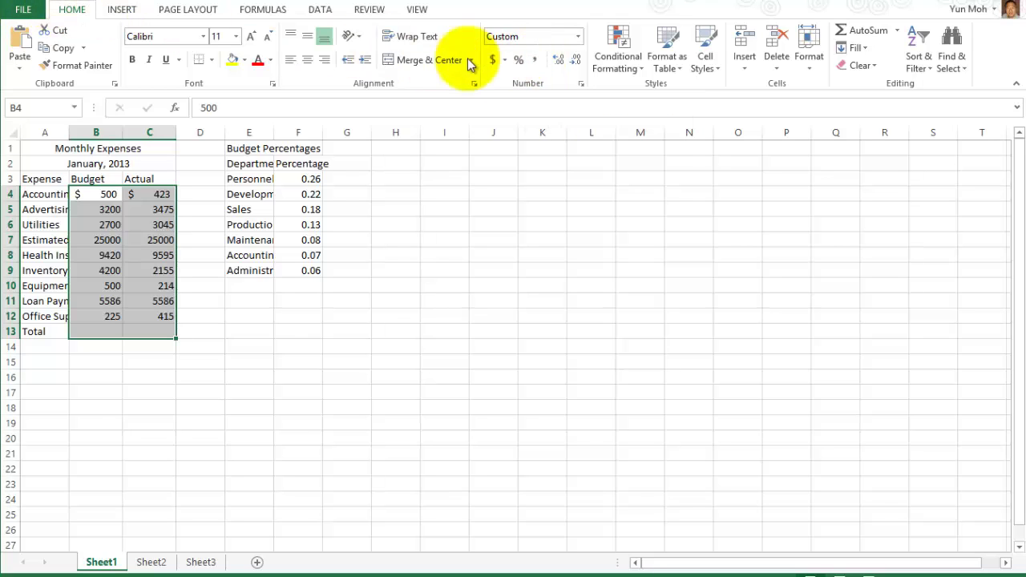
click(535, 60)
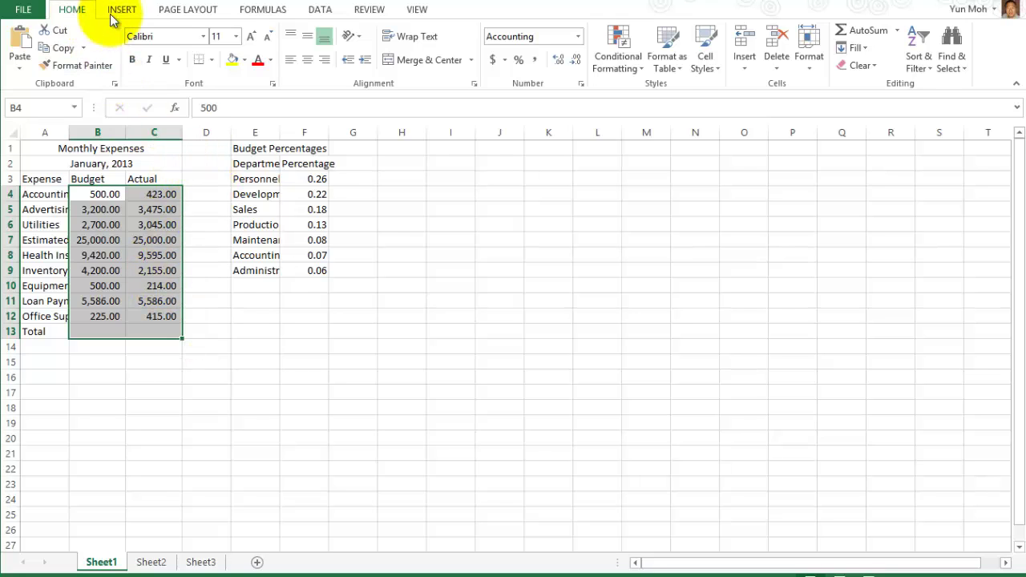
click(577, 62)
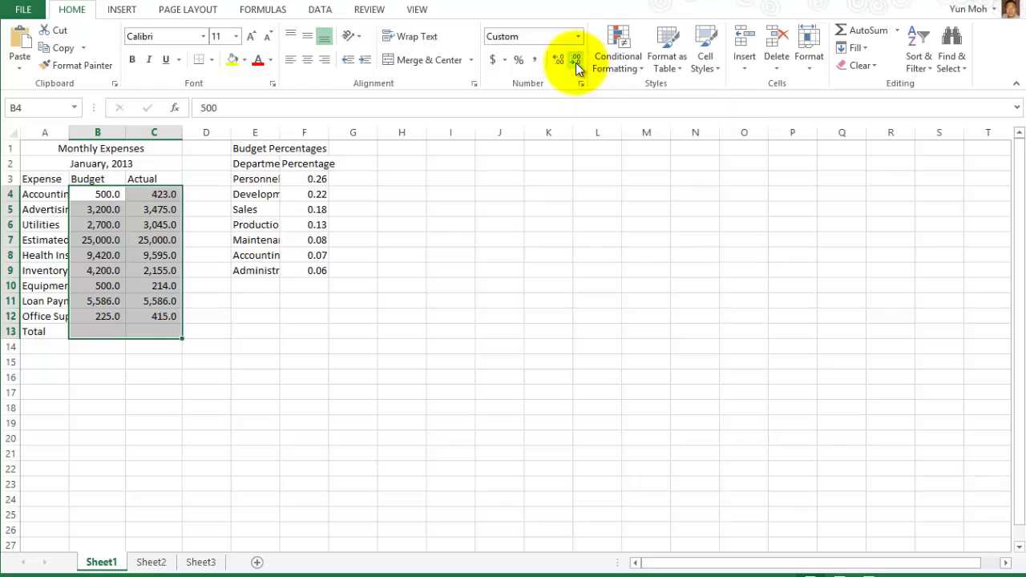
click(577, 62)
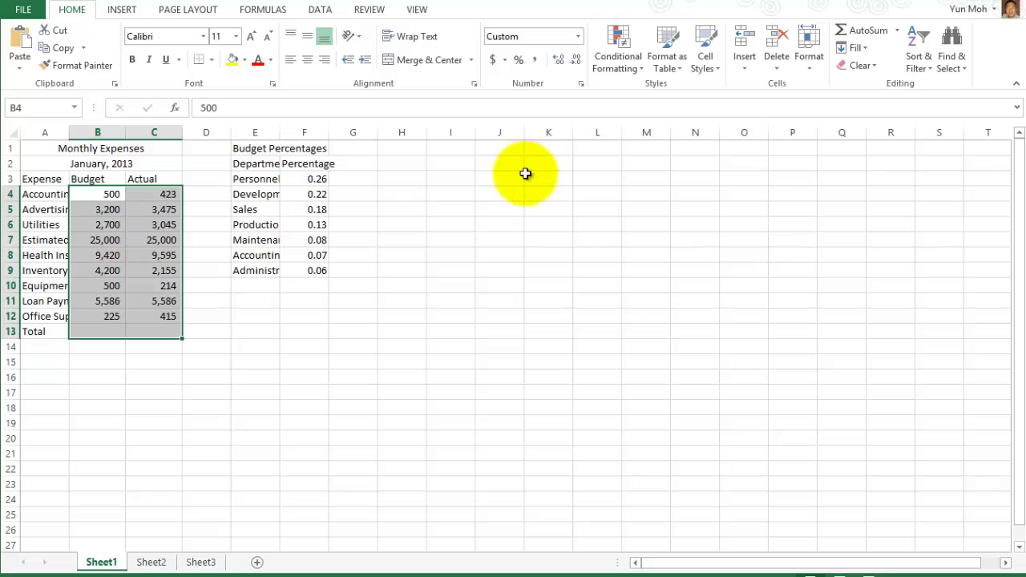
- Total the budget column in B13 with =SUM(B4:B12) and copy the formula across to C13 for the actual column
click(87, 331)
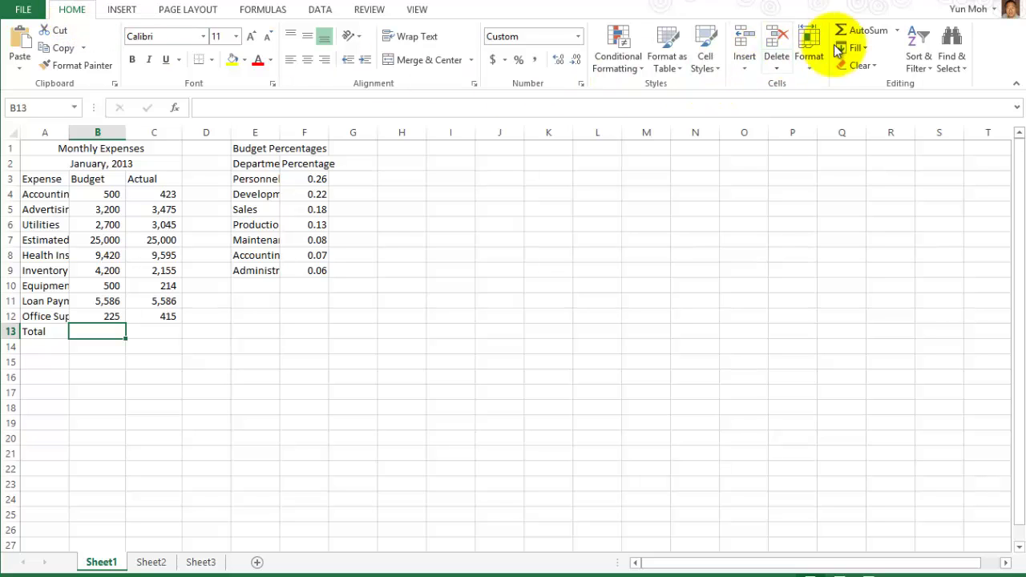
click(877, 35)
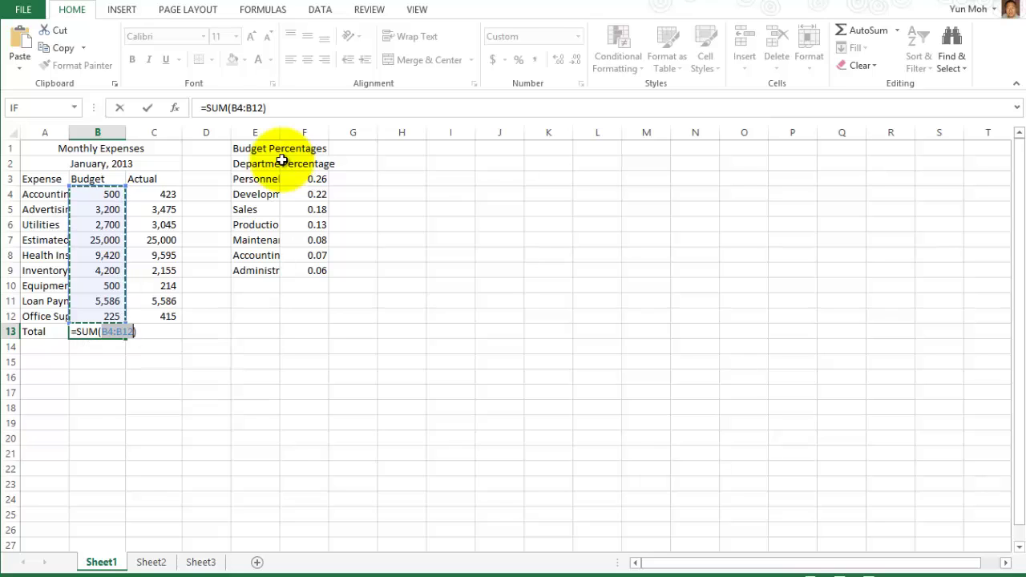
key(Return)
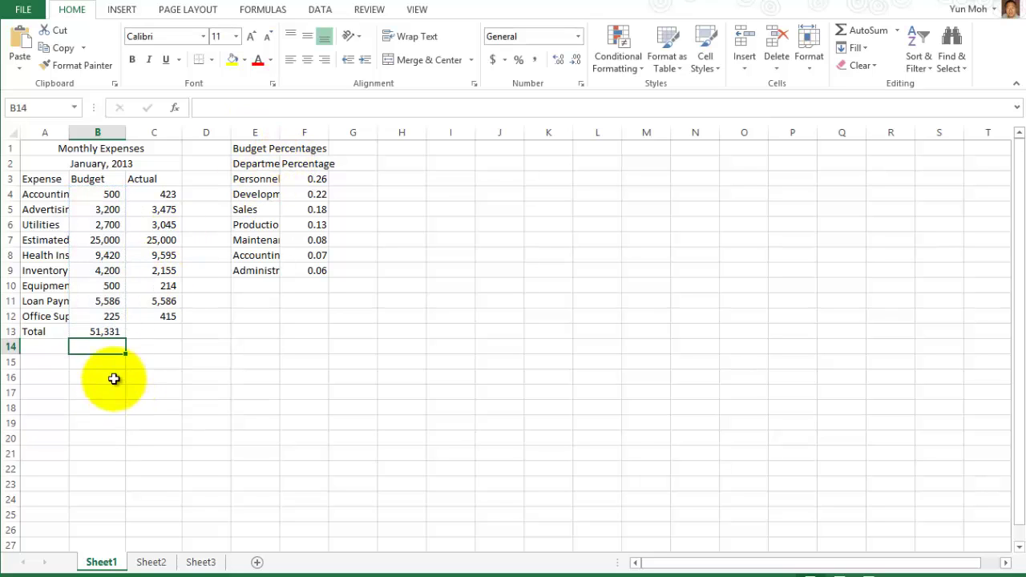
click(101, 332)
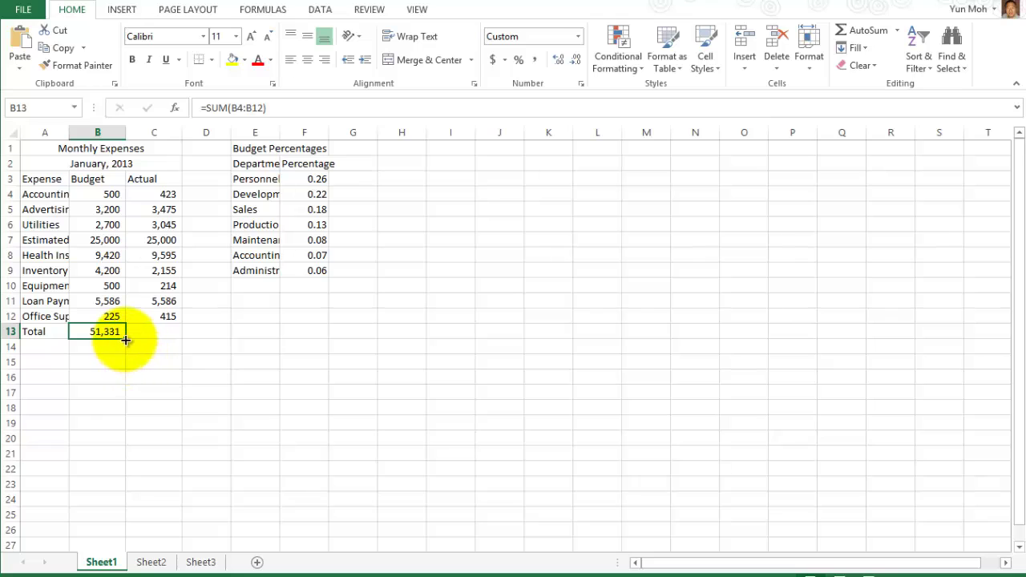
drag(126, 339, 176, 357)
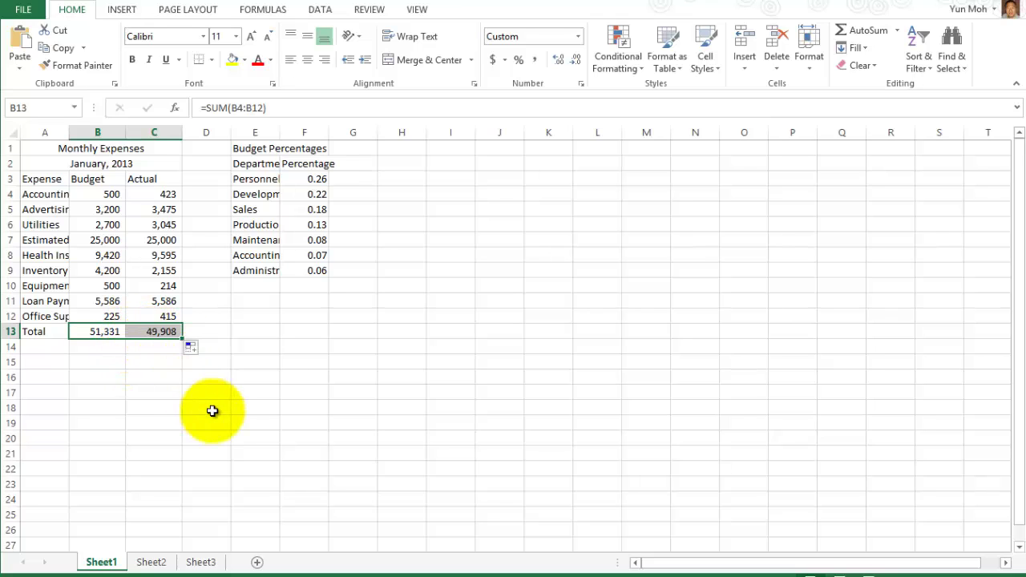
click(212, 411)
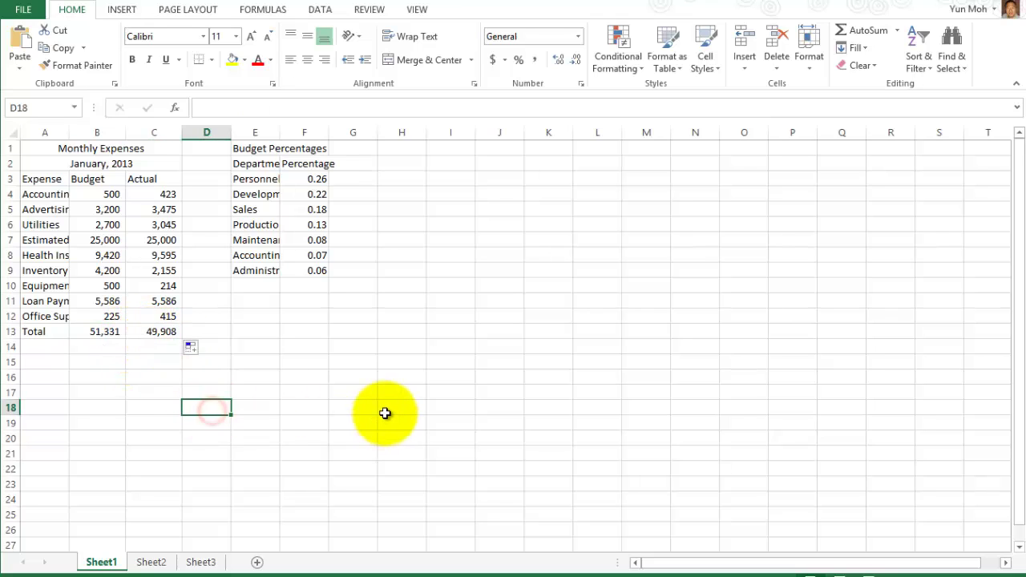